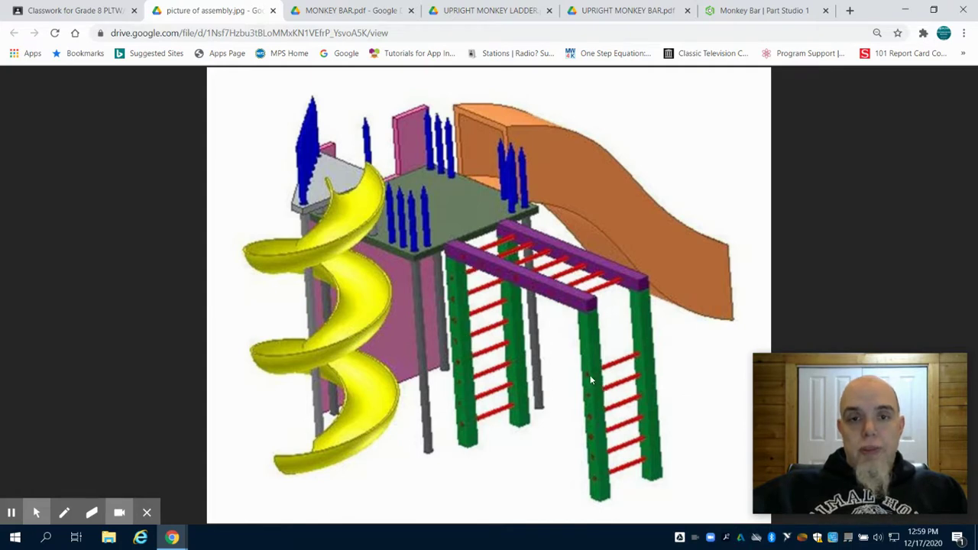
View the MONKEY BAR.pdf drawing of the 6×6 bar with 2-inch holes 3.00 from the edge.
{"action": "left_click", "coordinate": [354, 12]}
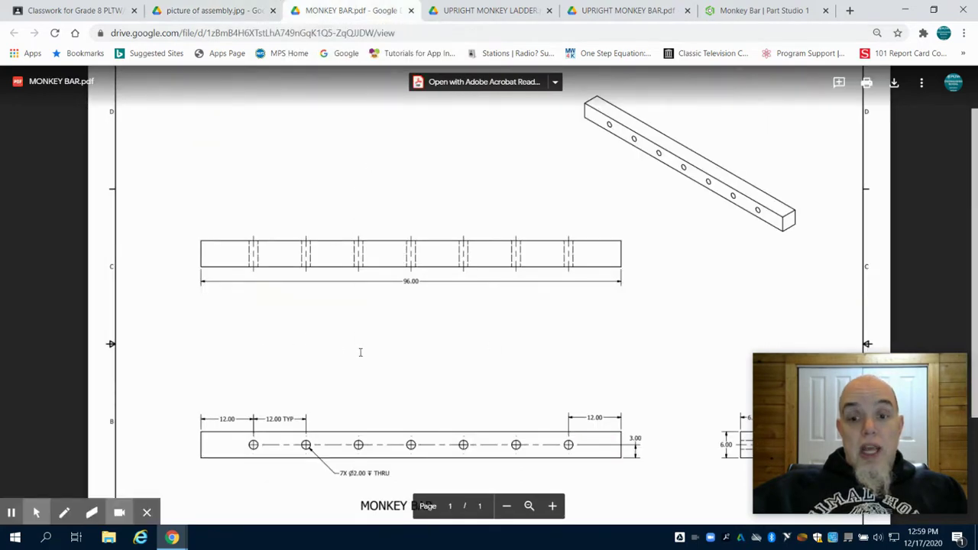
{"action": "left_click", "coordinate": [958, 364]}
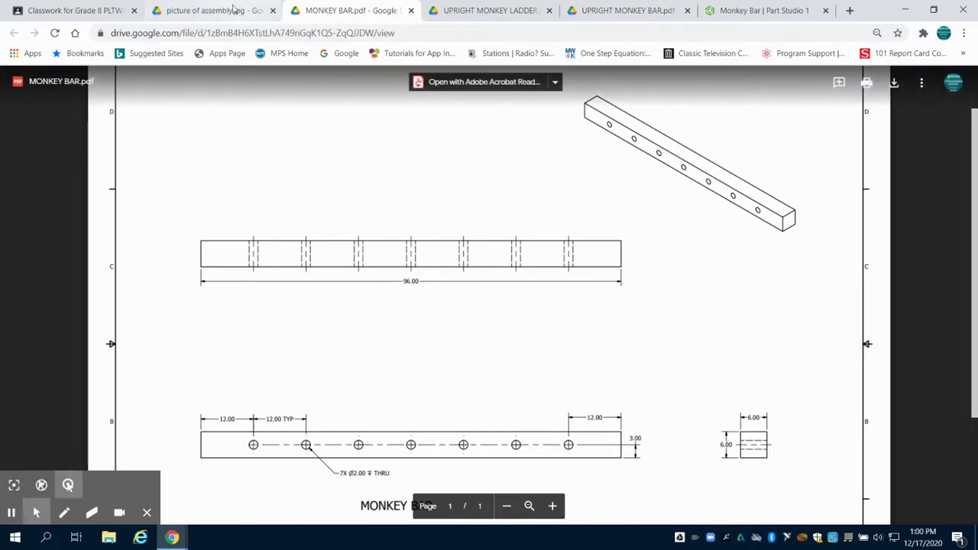
In the Monkey Bar part studio, sketch a 6 × 6 inch square from the origin on the Front plane.
{"action": "left_click", "coordinate": [720, 14]}
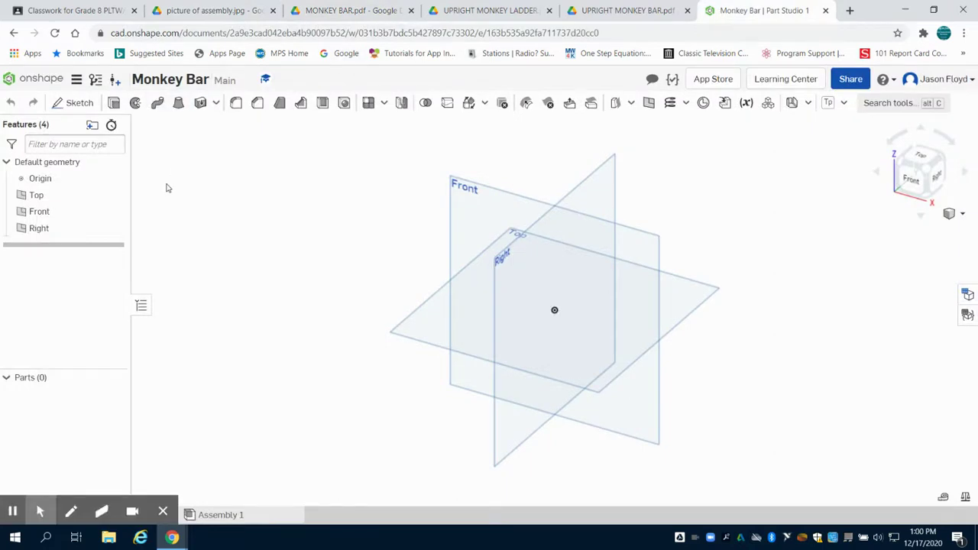
{"action": "left_click", "coordinate": [76, 103]}
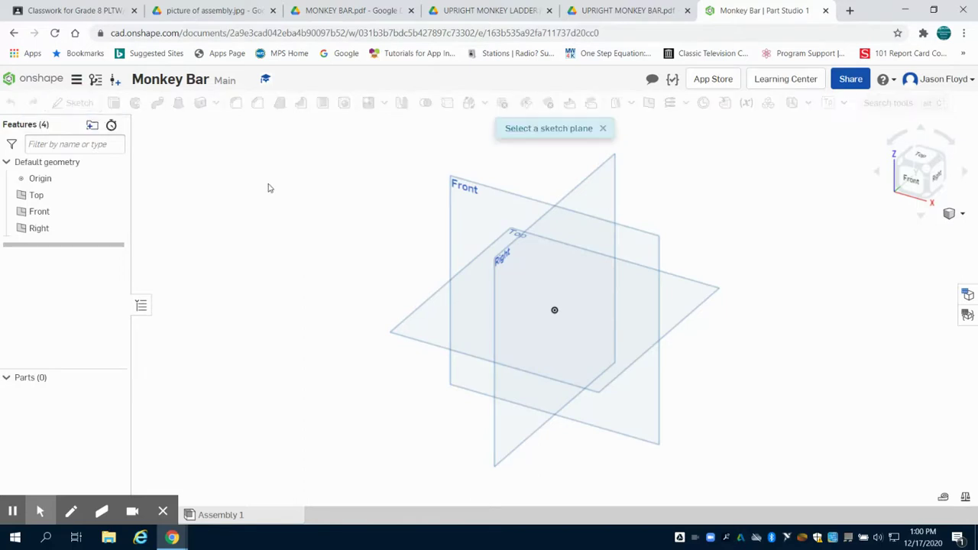
{"action": "left_click", "coordinate": [475, 215]}
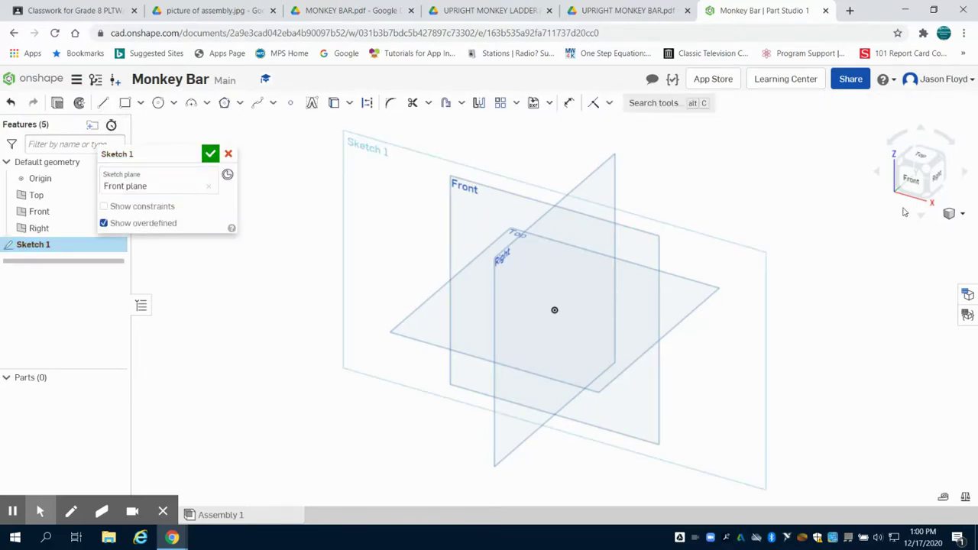
{"action": "left_click", "coordinate": [912, 179]}
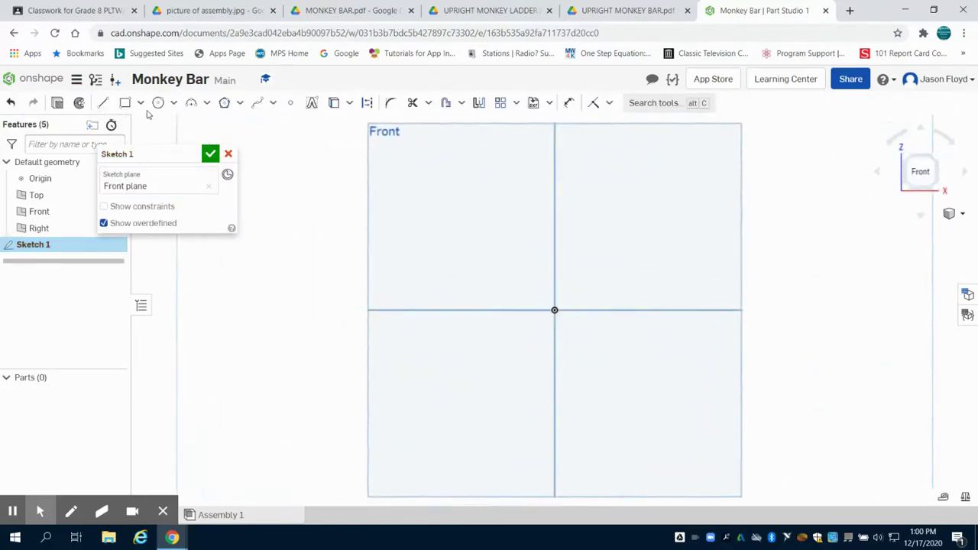
{"action": "left_click", "coordinate": [124, 103]}
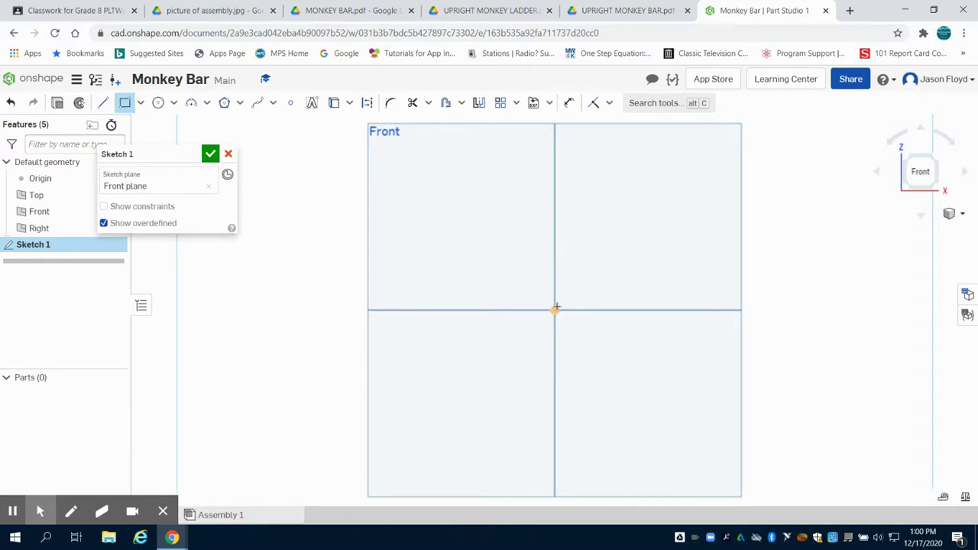
{"action": "left_click", "coordinate": [622, 238]}
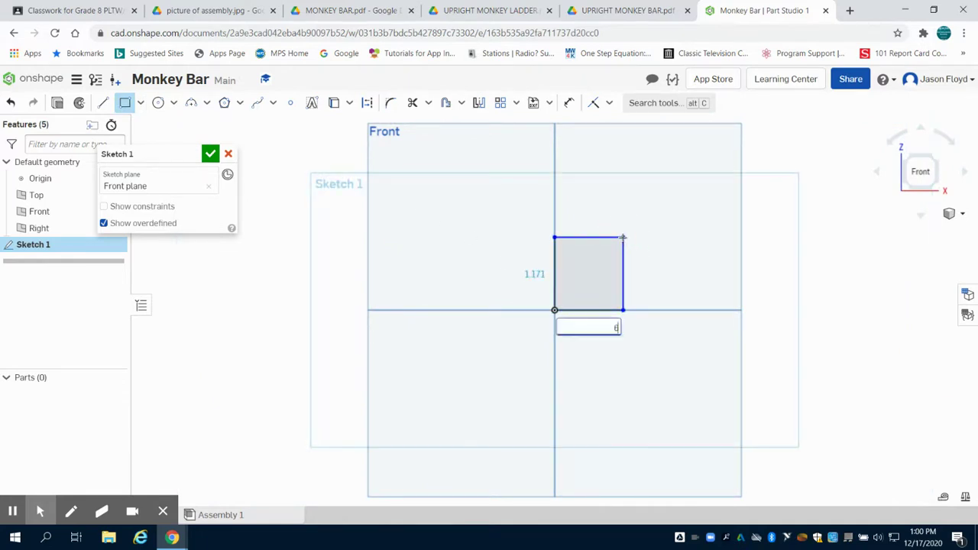
{"action": "type", "text": "6"}
{"action": "key", "text": "Return"}
{"action": "type", "text": "6"}
{"action": "key", "text": "Return"}
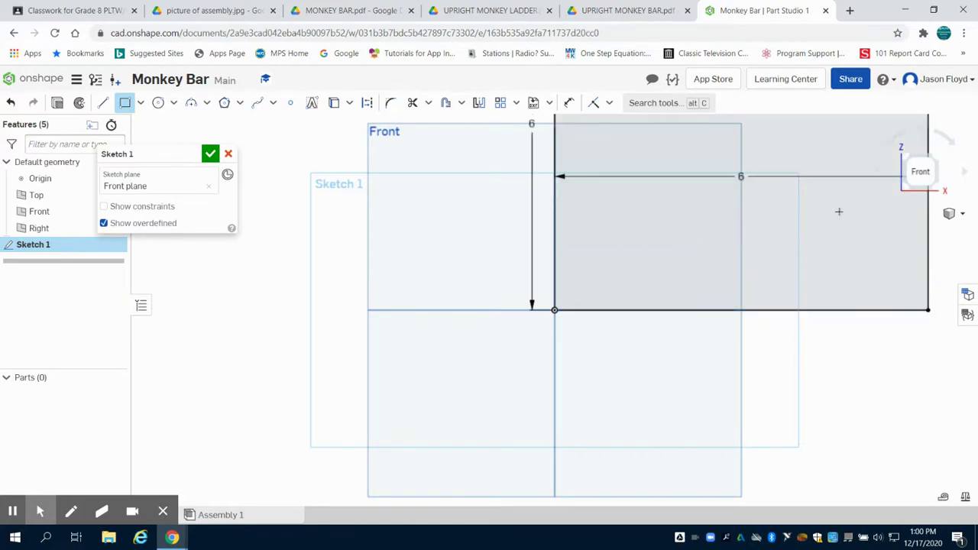
{"action": "left_click", "coordinate": [921, 172]}
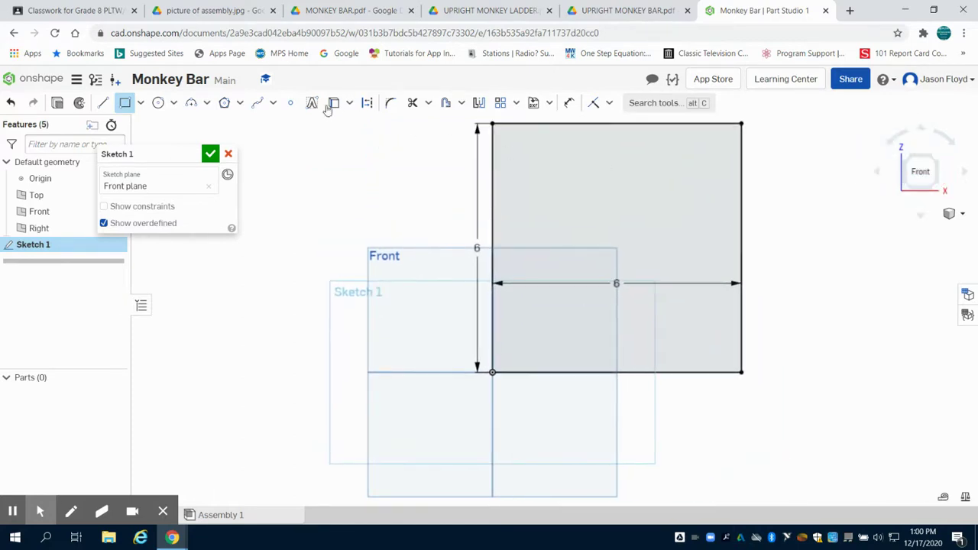
Extrude the square 96 inches into a solid bar and view it isometrically.
{"action": "left_click", "coordinate": [59, 103]}
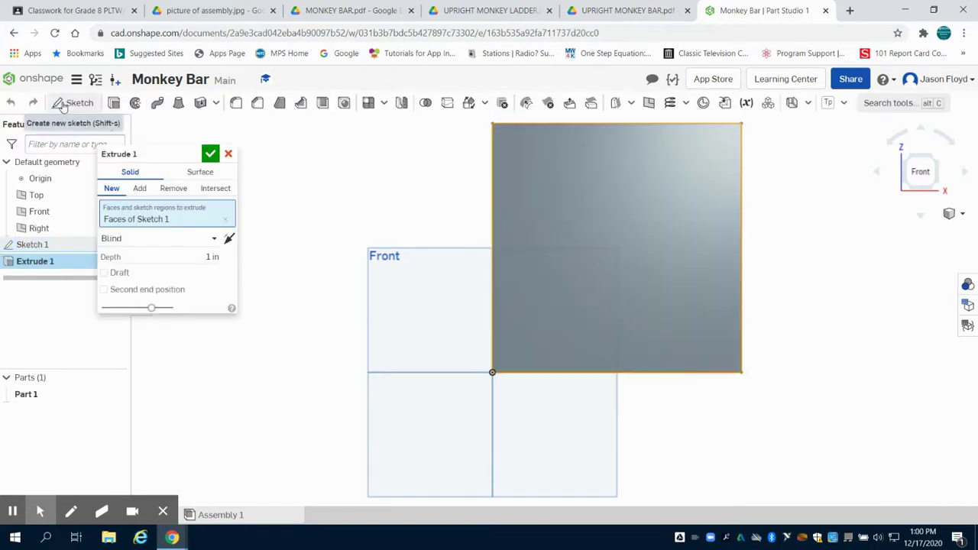
{"action": "left_click", "coordinate": [202, 256]}
{"action": "type", "text": "6"}
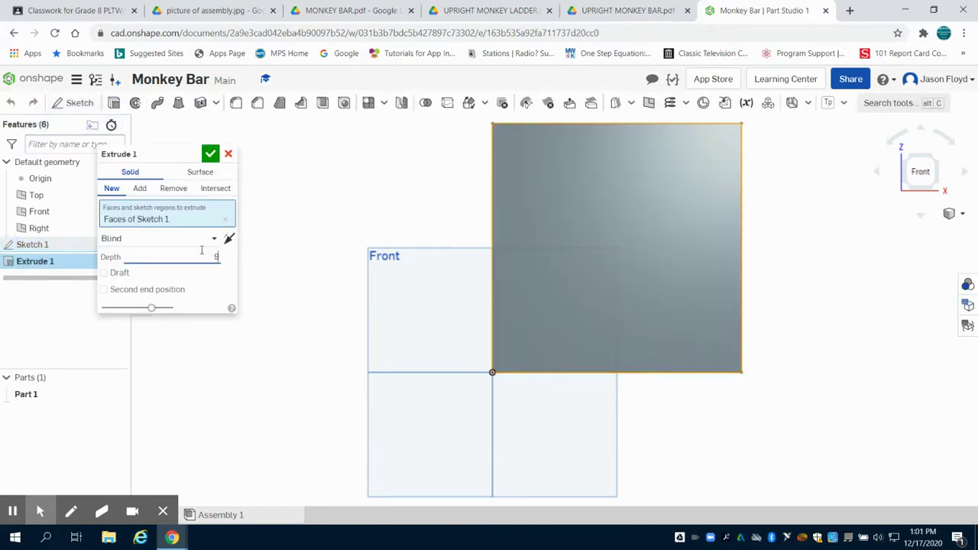
{"action": "type", "text": "6"}
{"action": "left_click", "coordinate": [210, 155]}
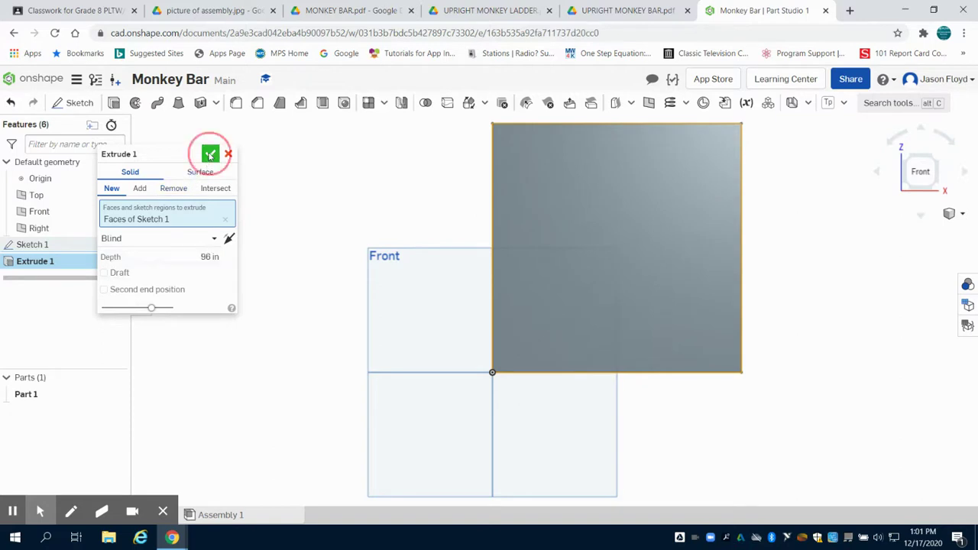
{"action": "left_click", "coordinate": [939, 159]}
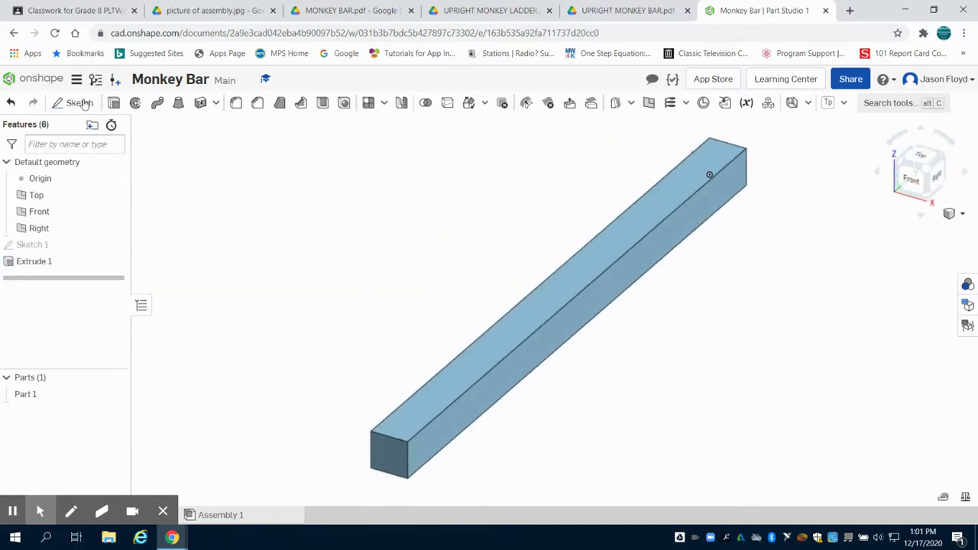
{"action": "left_click", "coordinate": [77, 102]}
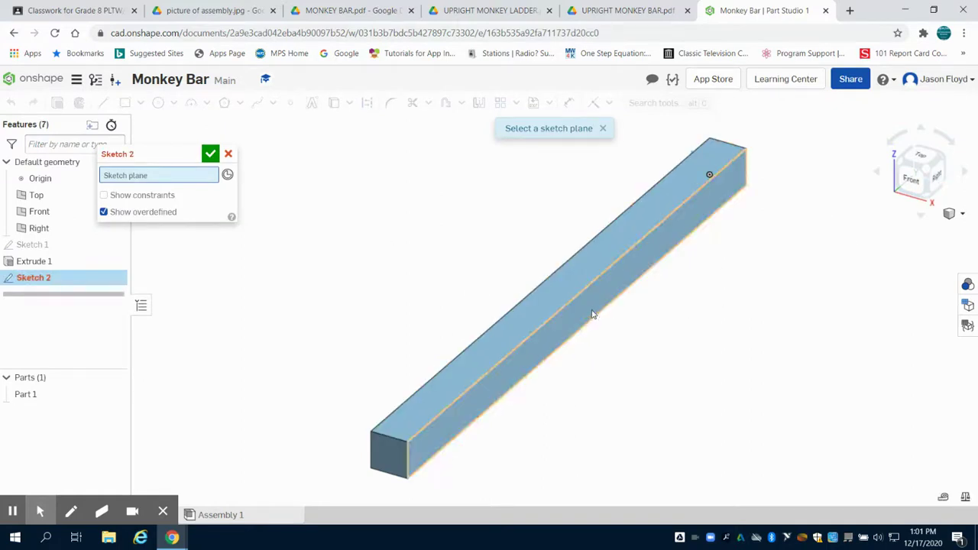
Sketch the first 2-inch circle on the bar's long side face.
{"action": "left_click", "coordinate": [592, 312]}
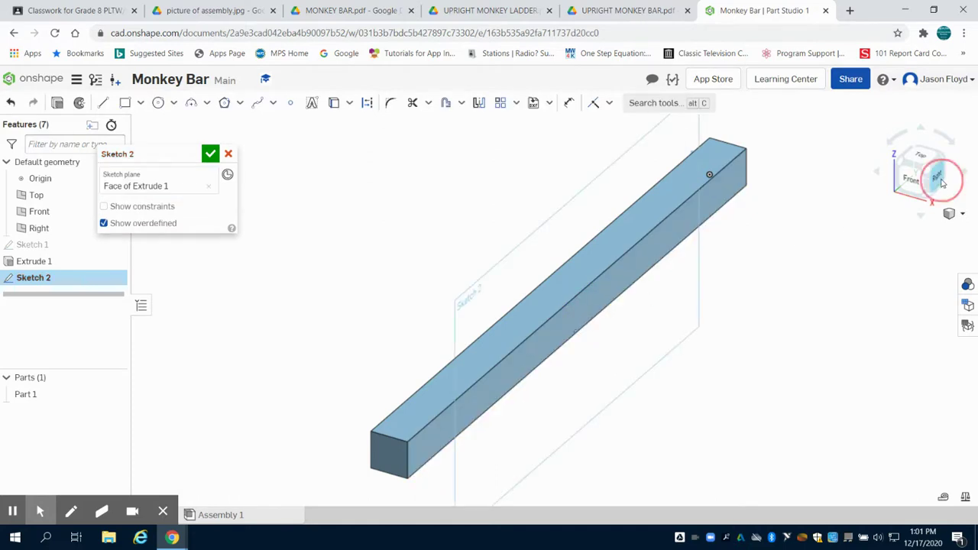
{"action": "left_click", "coordinate": [941, 182]}
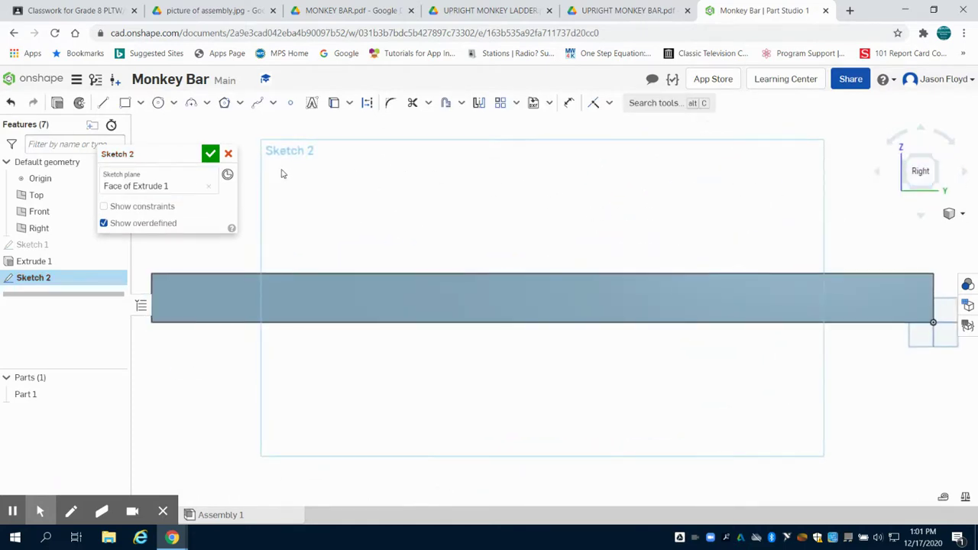
{"action": "left_click", "coordinate": [158, 102]}
{"action": "left_click", "coordinate": [229, 297]}
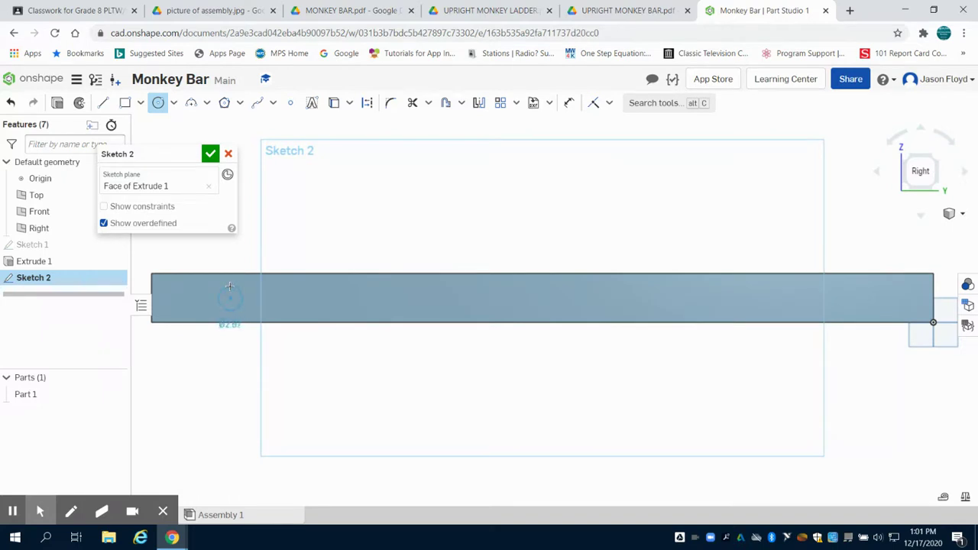
{"action": "left_click", "coordinate": [229, 287]}
{"action": "type", "text": "2"}
{"action": "key", "text": "Return"}
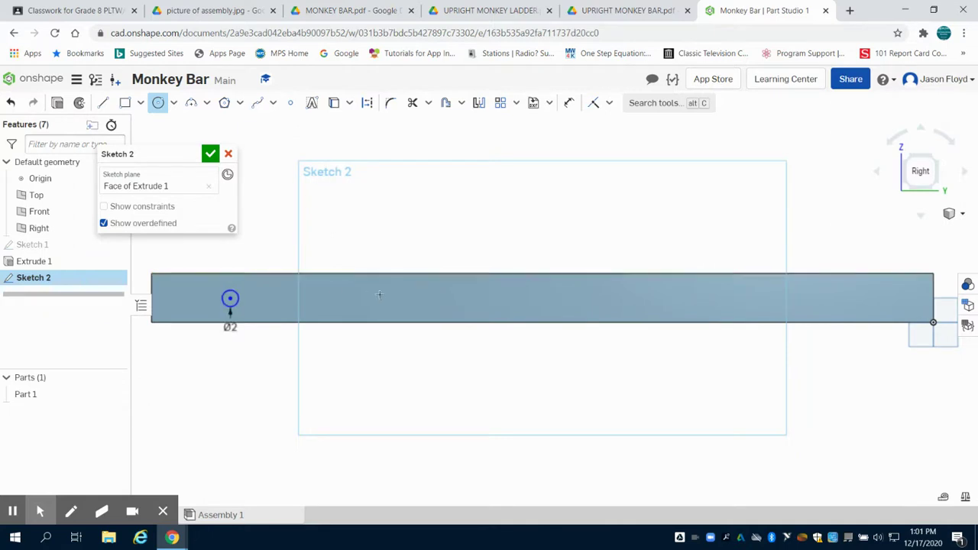
Add the second, third and fourth 2-inch circles along the bar's face.
{"action": "left_click", "coordinate": [359, 300]}
{"action": "left_click", "coordinate": [360, 294]}
{"action": "key", "text": "Escape"}
{"action": "left_click", "coordinate": [362, 298]}
{"action": "left_click", "coordinate": [490, 300]}
{"action": "left_click", "coordinate": [495, 290]}
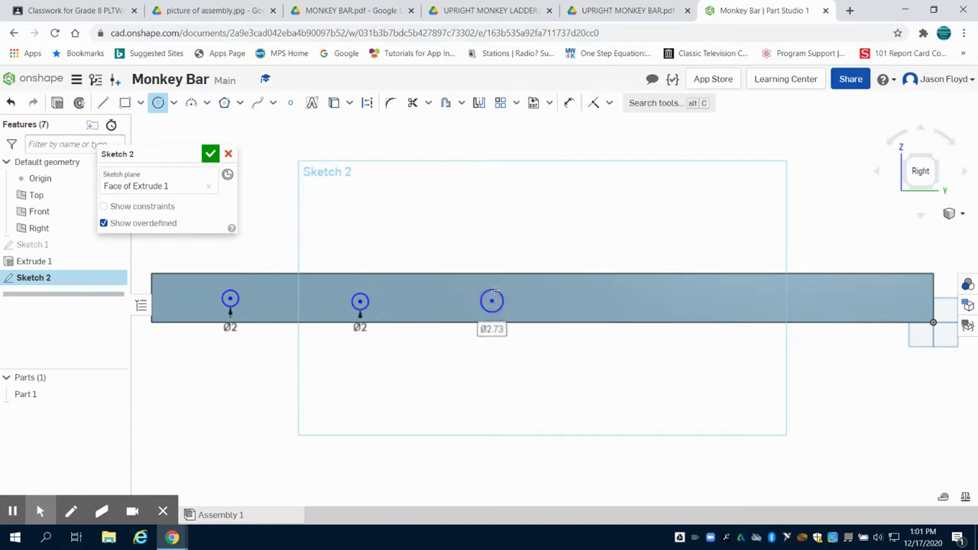
{"action": "key", "text": "Escape"}
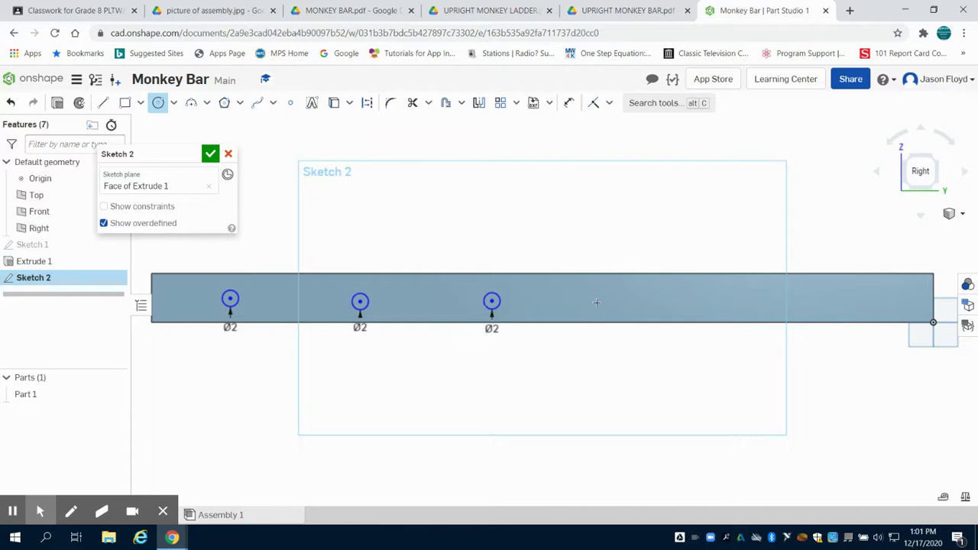
{"action": "left_click", "coordinate": [596, 298]}
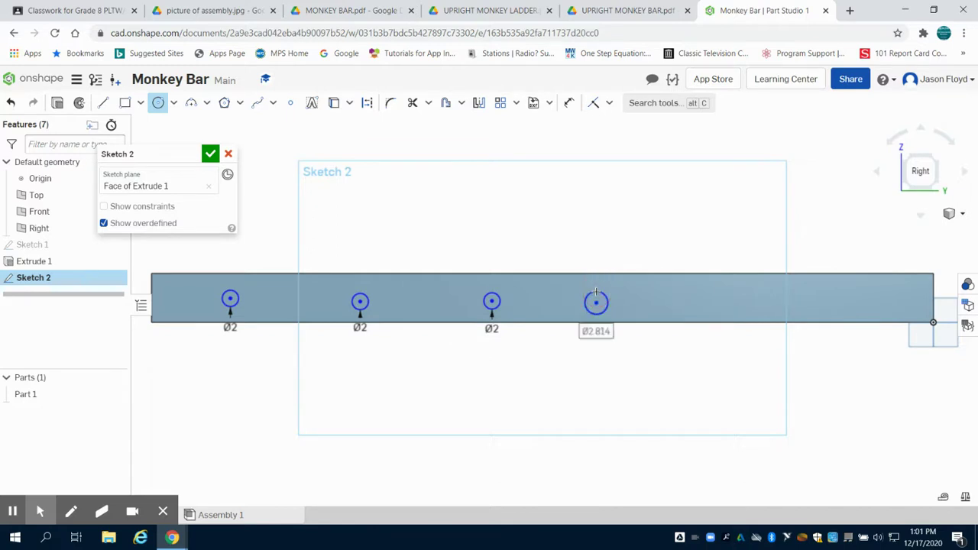
{"action": "left_click", "coordinate": [596, 291]}
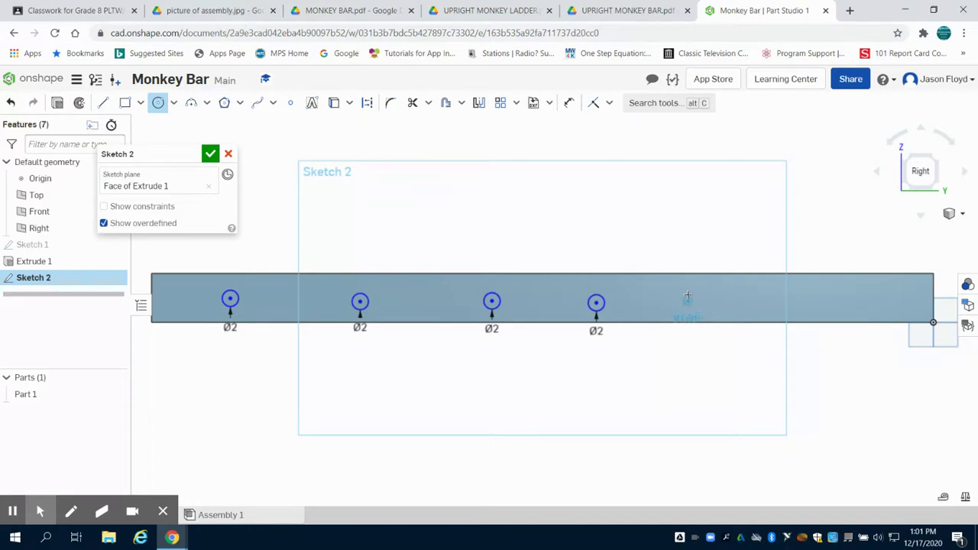
Add the fifth, sixth and seventh 2-inch circles toward the bar's right end.
{"action": "left_click", "coordinate": [687, 298]}
{"action": "type", "text": "2"}
{"action": "key", "text": "Return"}
{"action": "left_click", "coordinate": [776, 298]}
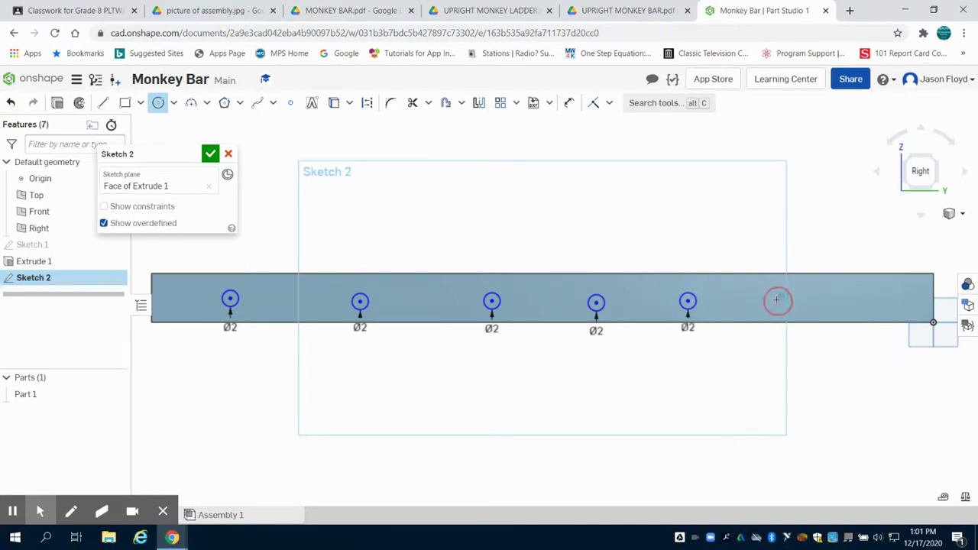
{"action": "left_click", "coordinate": [776, 292]}
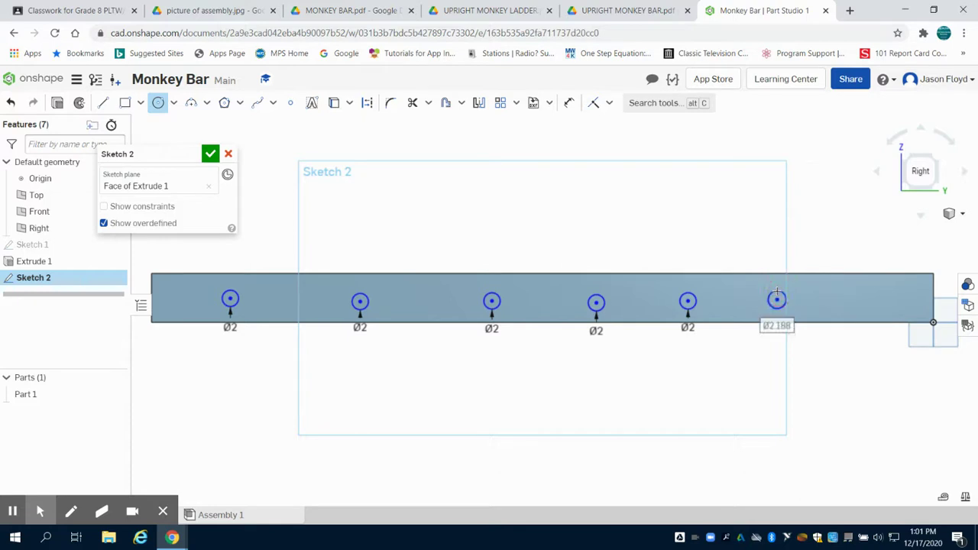
{"action": "type", "text": "2"}
{"action": "key", "text": "Return"}
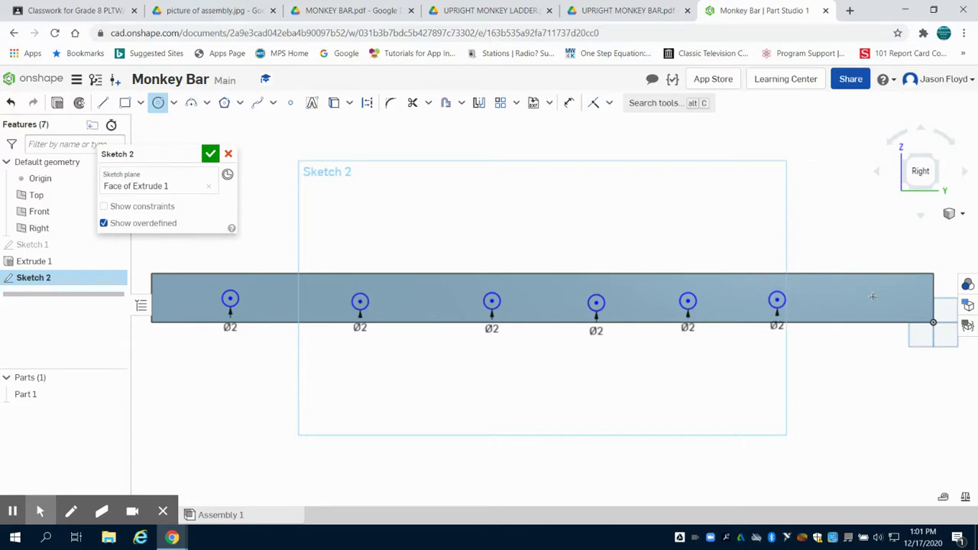
{"action": "left_click", "coordinate": [870, 303]}
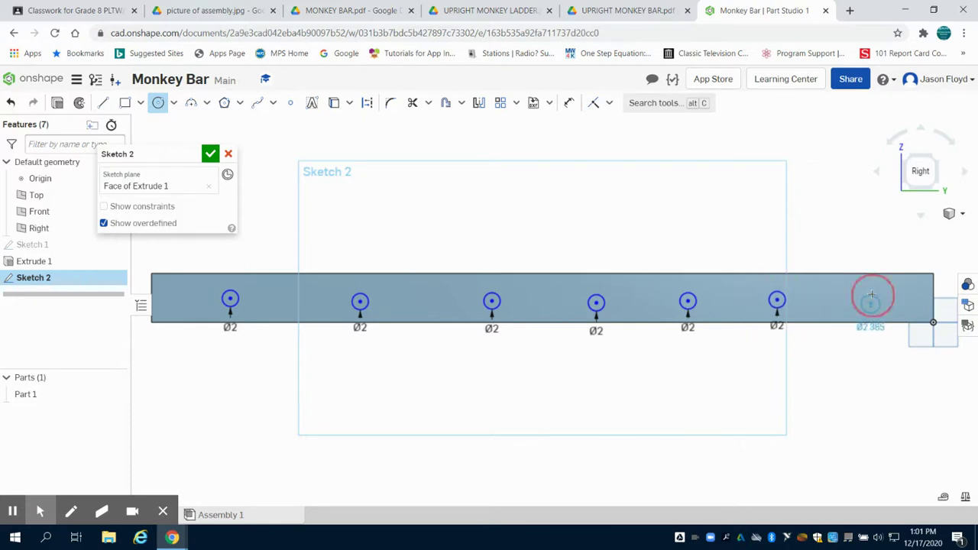
{"action": "type", "text": "2"}
{"action": "key", "text": "Return"}
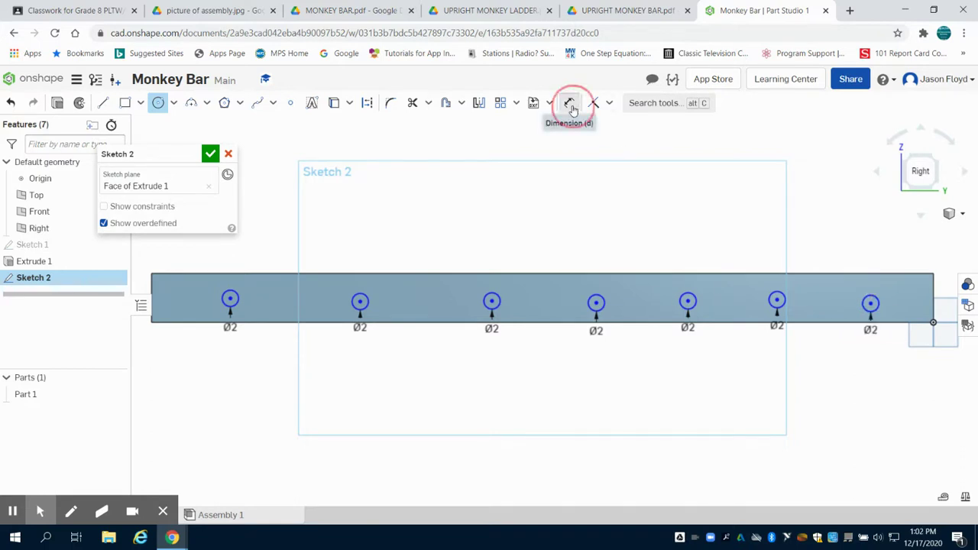
{"action": "left_click", "coordinate": [571, 105]}
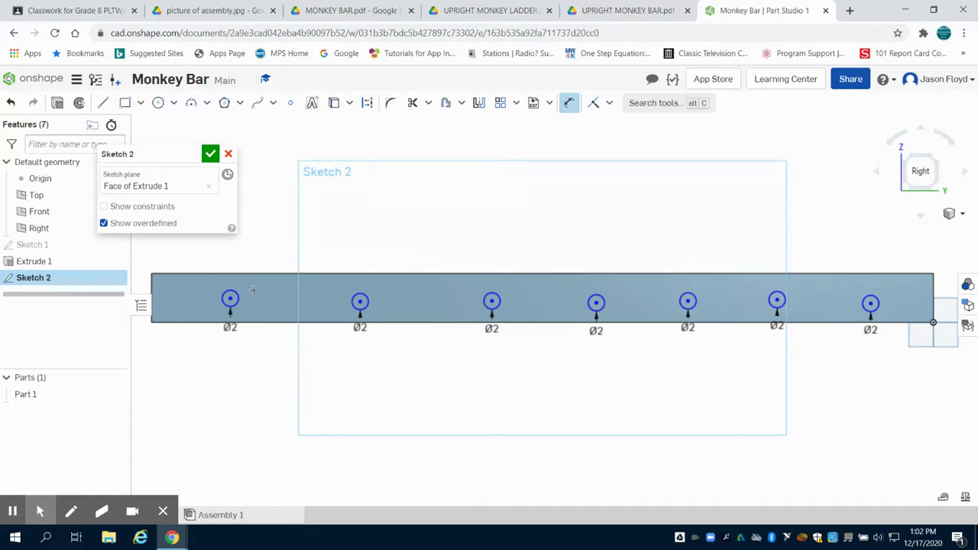
Dimension the first hole from the bottom edge and 12 inches from the bar's left end.
{"action": "left_click", "coordinate": [219, 322]}
{"action": "left_click", "coordinate": [259, 316]}
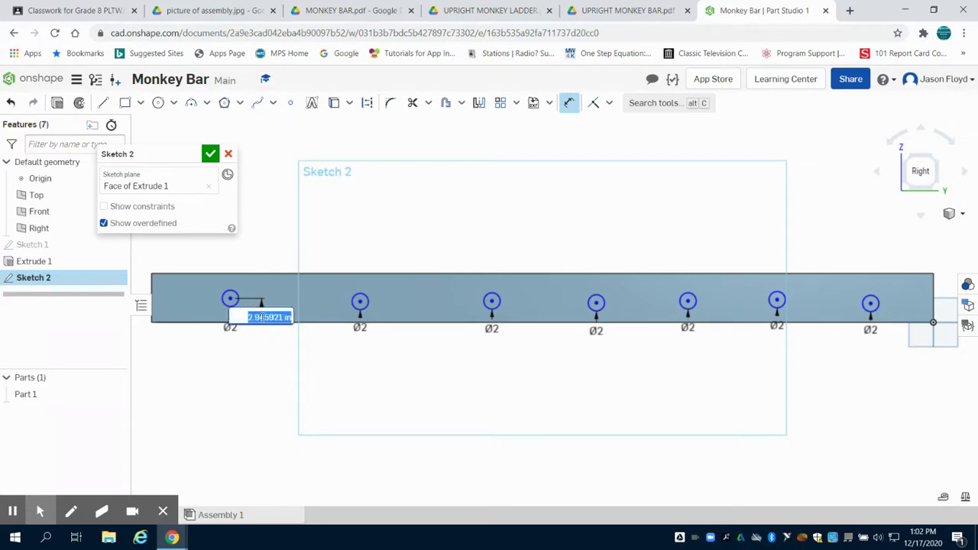
{"action": "key", "text": "Return"}
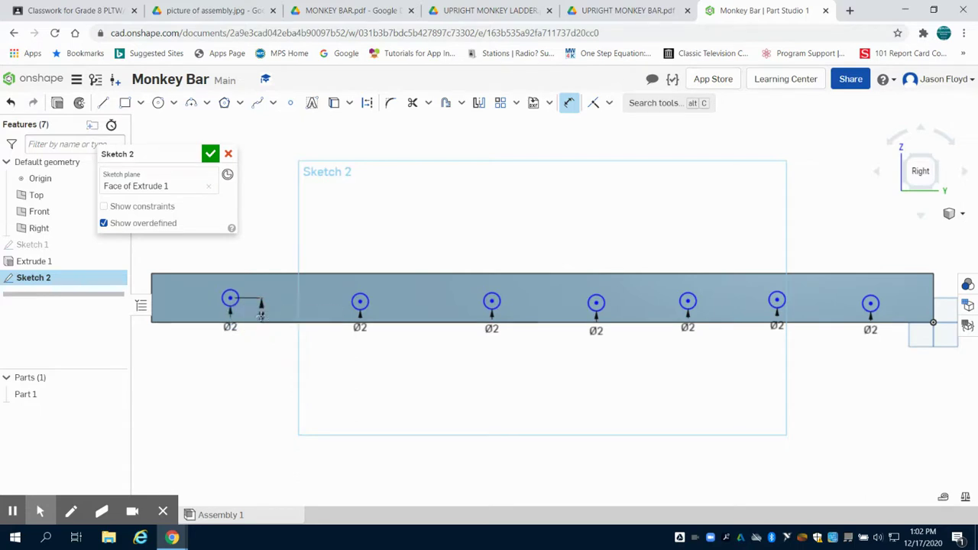
{"action": "left_click", "coordinate": [230, 298]}
{"action": "left_click", "coordinate": [151, 284]}
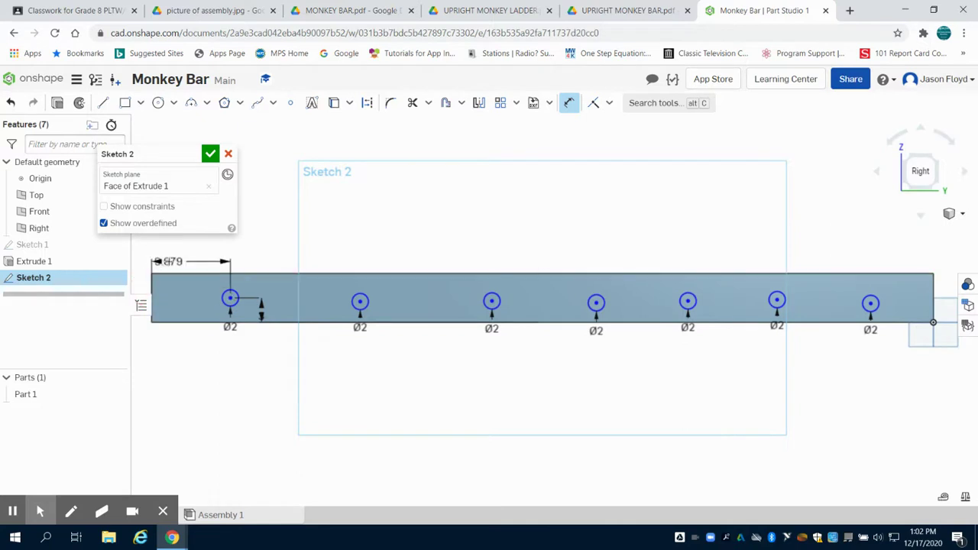
{"action": "left_click", "coordinate": [175, 260]}
{"action": "type", "text": "12"}
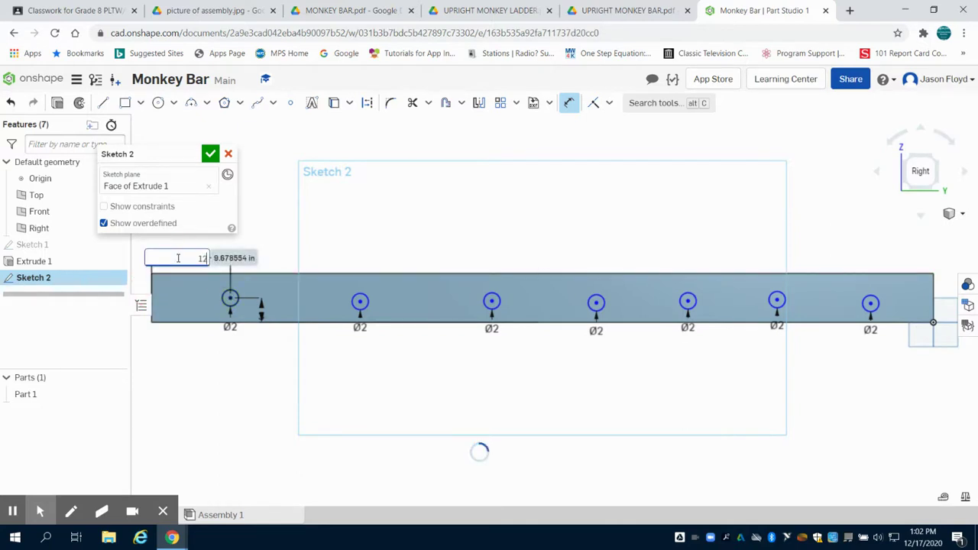
{"action": "key", "text": "Return"}
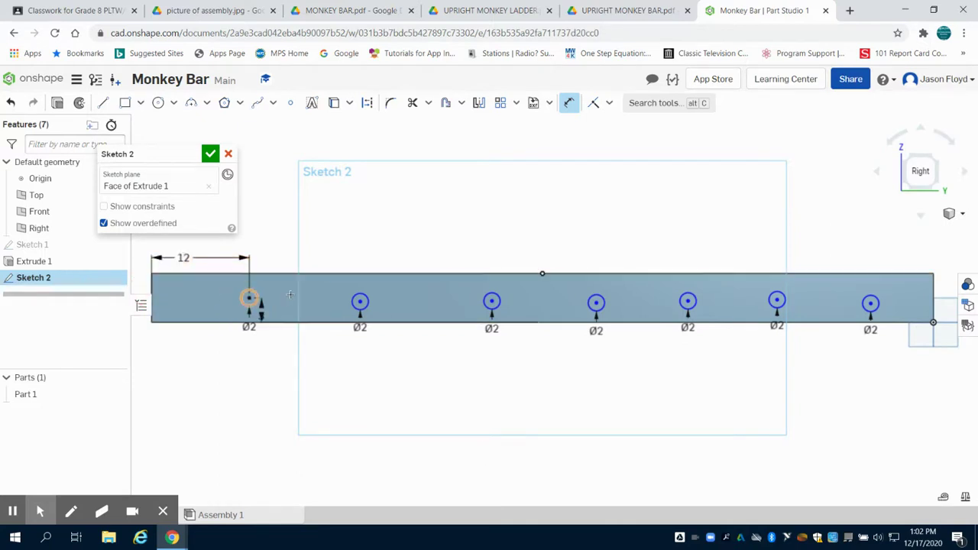
Set the second hole 3 inches below the top edge, changing it from 3.445.
{"action": "left_click", "coordinate": [360, 302]}
{"action": "left_click", "coordinate": [360, 302]}
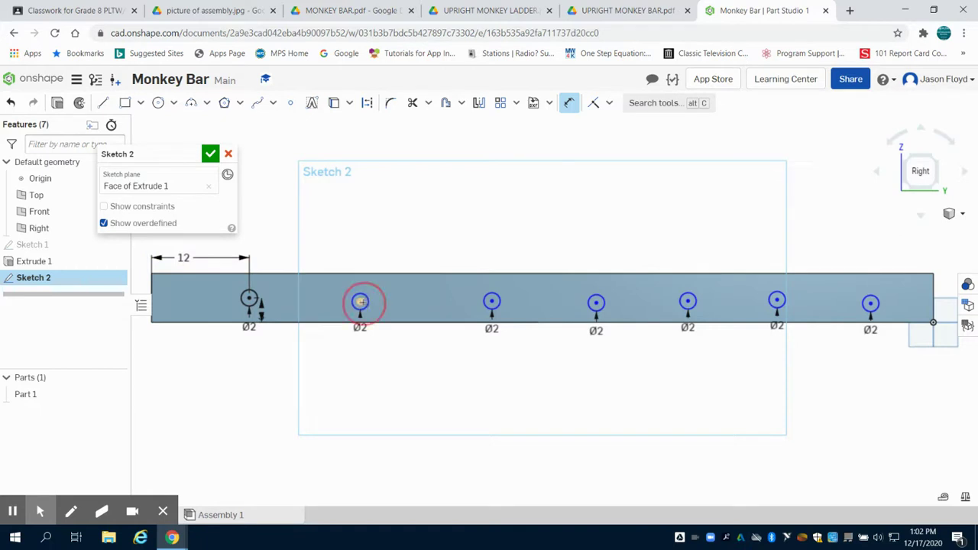
{"action": "left_click", "coordinate": [365, 274]}
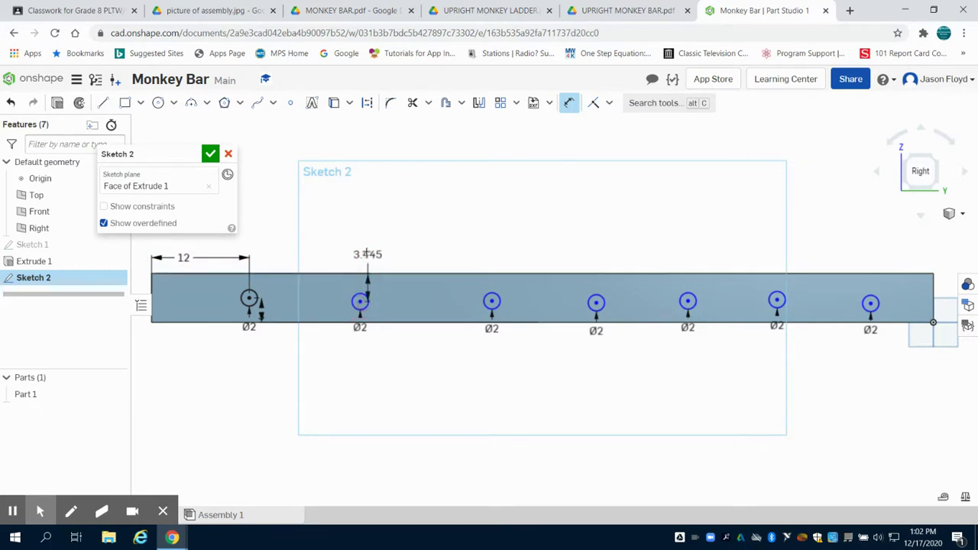
{"action": "left_click", "coordinate": [367, 252]}
{"action": "key", "text": "Return"}
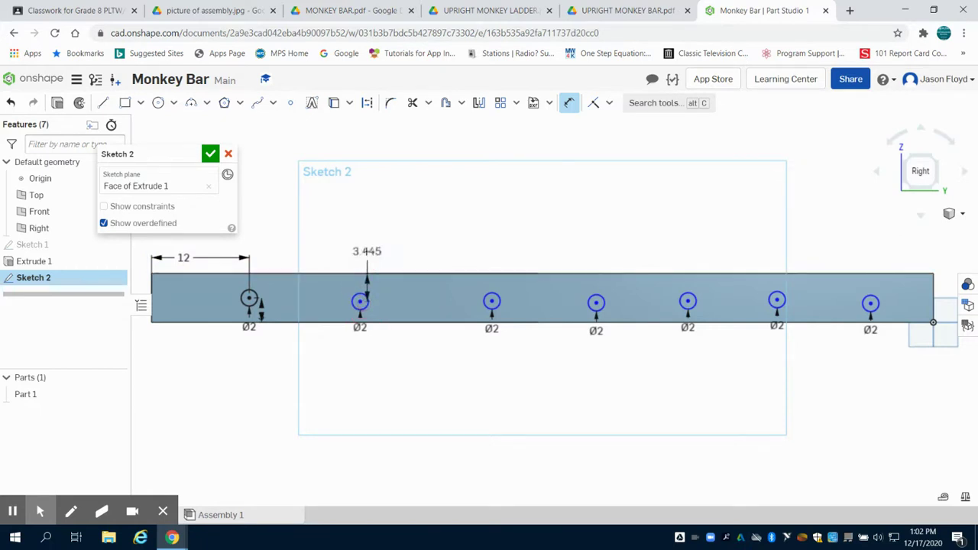
{"action": "double_click", "coordinate": [366, 251]}
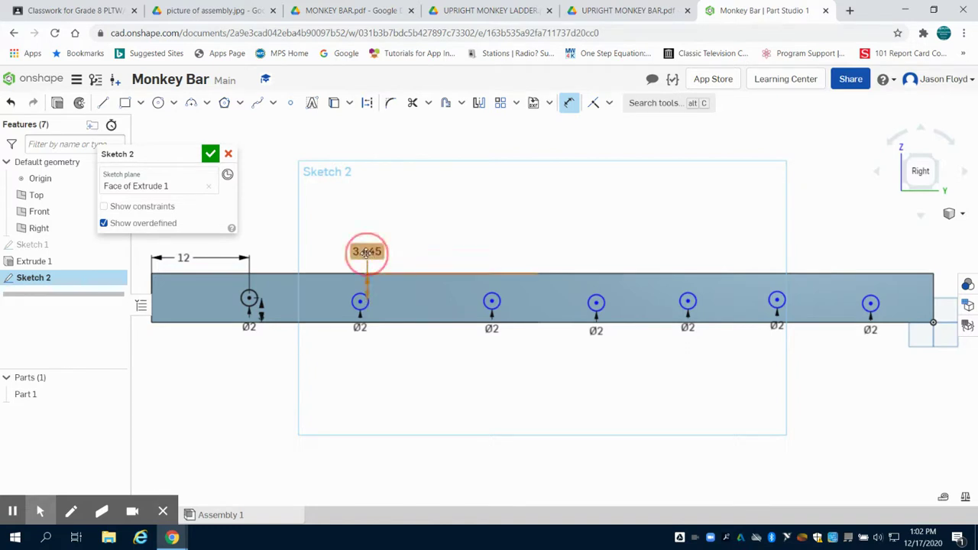
{"action": "key", "text": "Escape"}
{"action": "double_click", "coordinate": [367, 252]}
{"action": "type", "text": "3"}
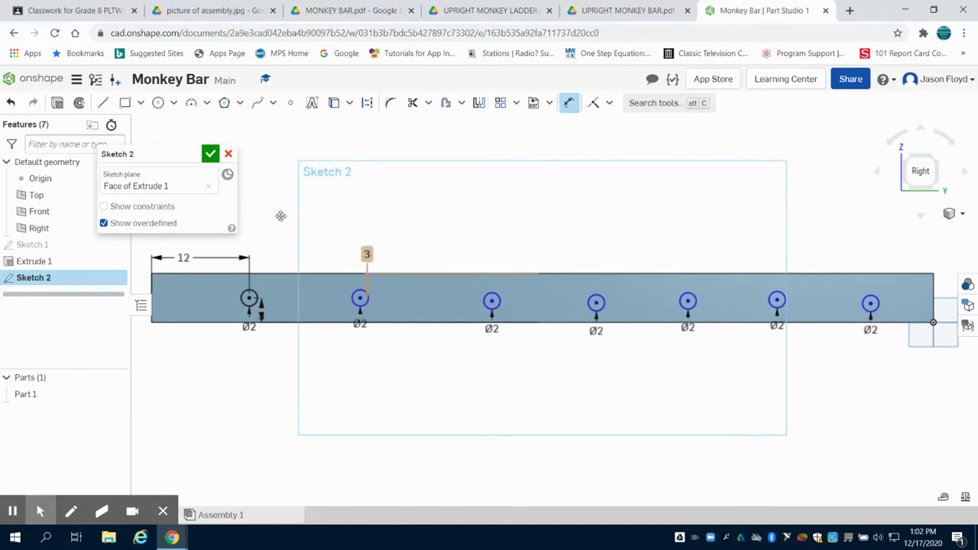
{"action": "key", "text": "Return"}
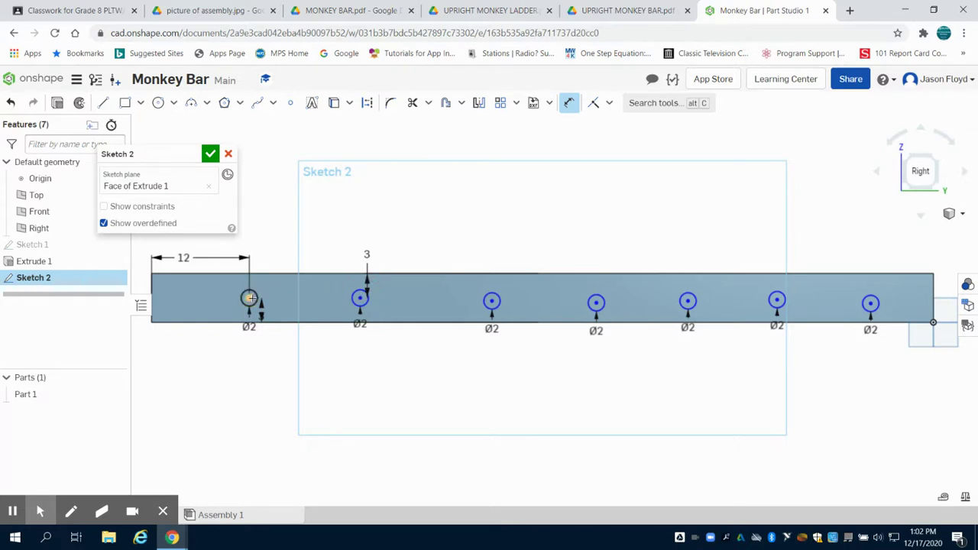
Space the first three holes 12 inches apart.
{"action": "left_click", "coordinate": [250, 298]}
{"action": "left_click", "coordinate": [360, 298]}
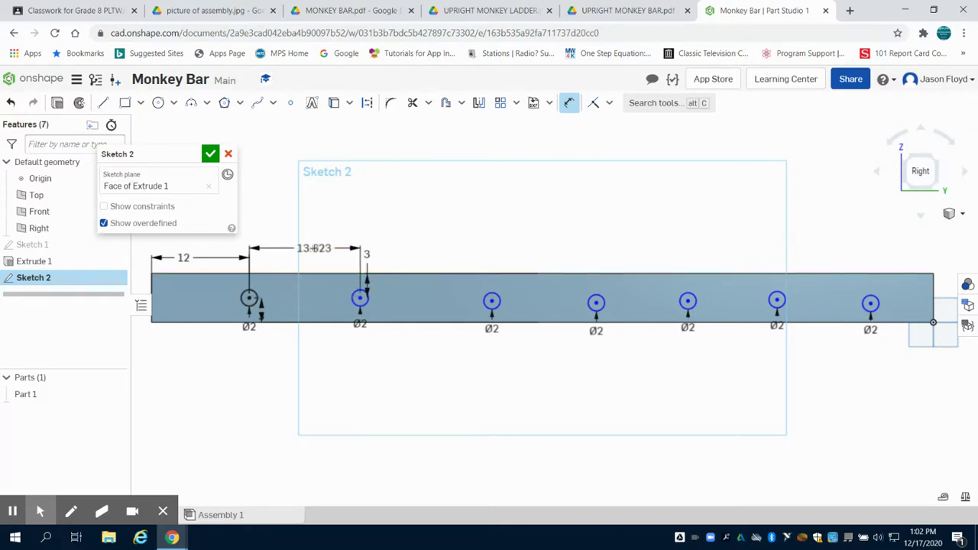
{"action": "left_click", "coordinate": [314, 250]}
{"action": "type", "text": "12"}
{"action": "key", "text": "Return"}
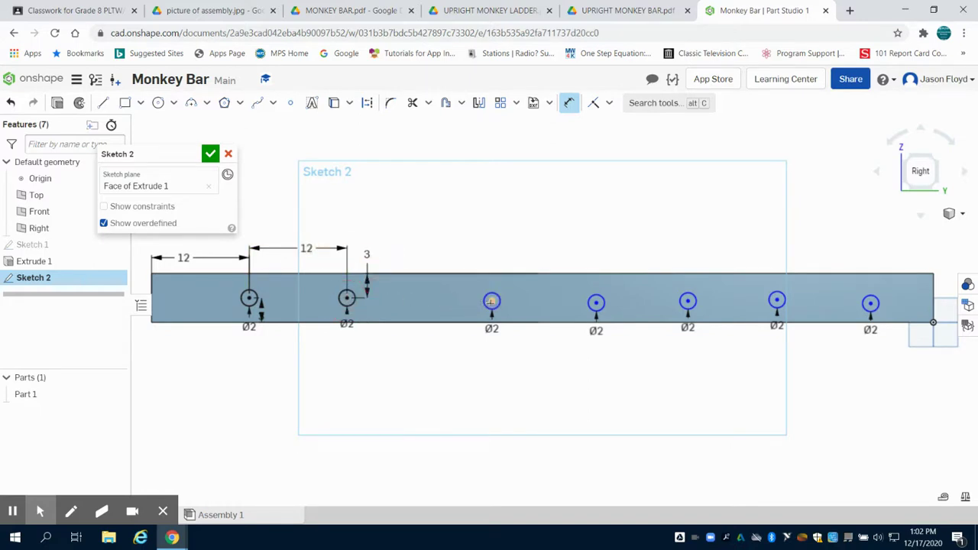
{"action": "left_click", "coordinate": [491, 301]}
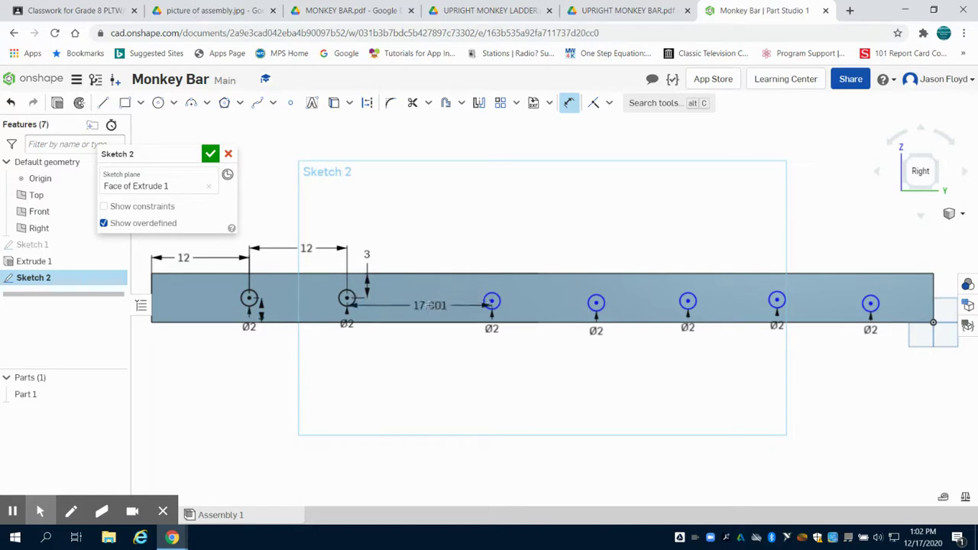
{"action": "left_click", "coordinate": [429, 305]}
{"action": "type", "text": "12"}
{"action": "key", "text": "Return"}
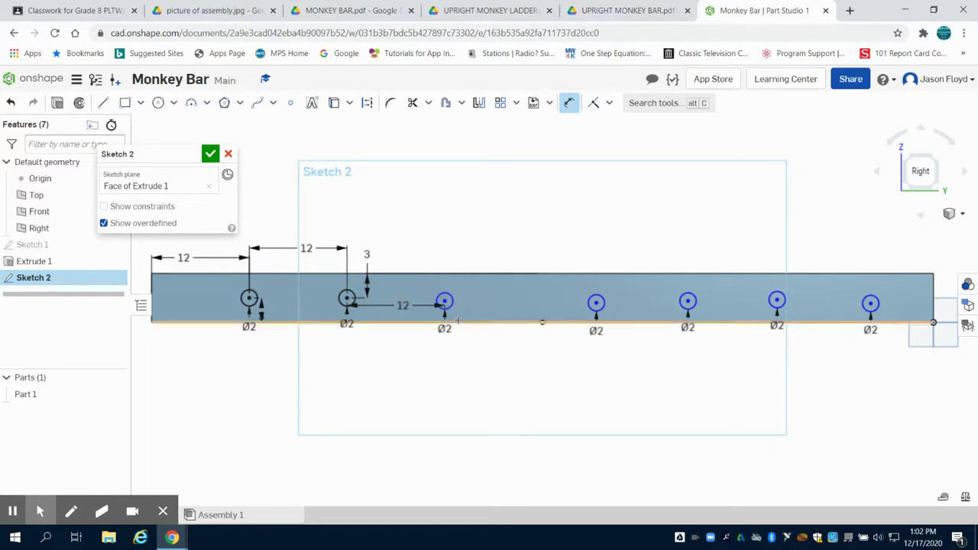
Set the third hole 3 inches above the bottom edge and the fourth 12 inches from it.
{"action": "left_click", "coordinate": [456, 321]}
{"action": "left_click", "coordinate": [444, 302]}
{"action": "left_click", "coordinate": [467, 330]}
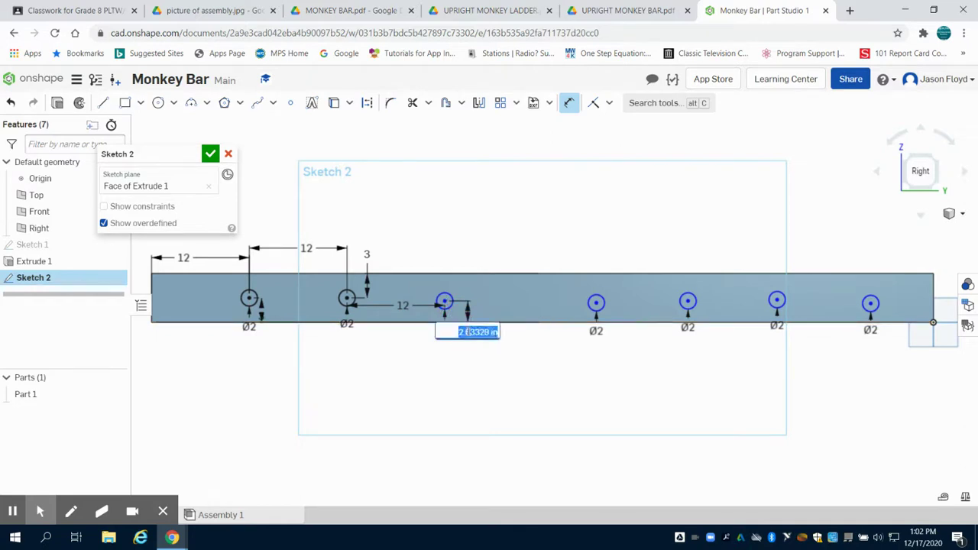
{"action": "type", "text": "3"}
{"action": "key", "text": "Return"}
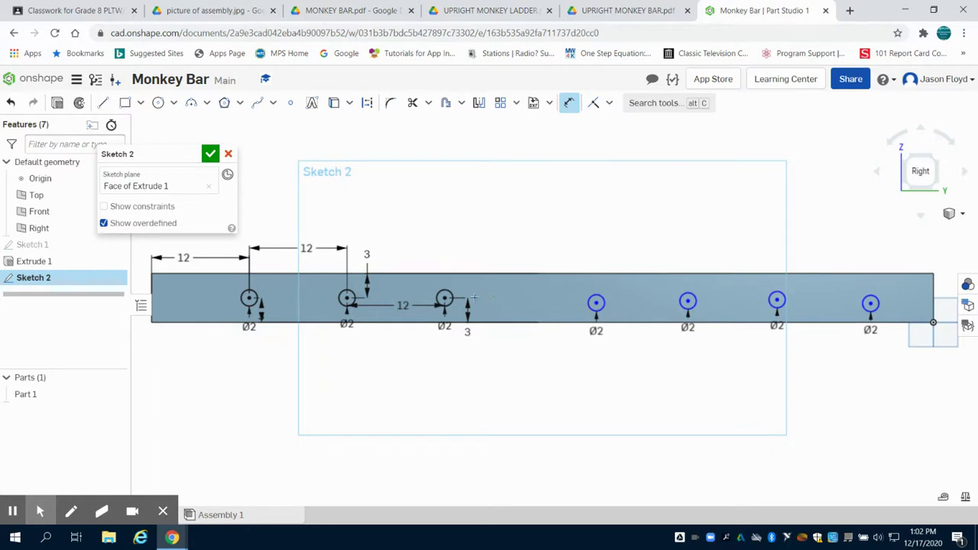
{"action": "left_click", "coordinate": [445, 299]}
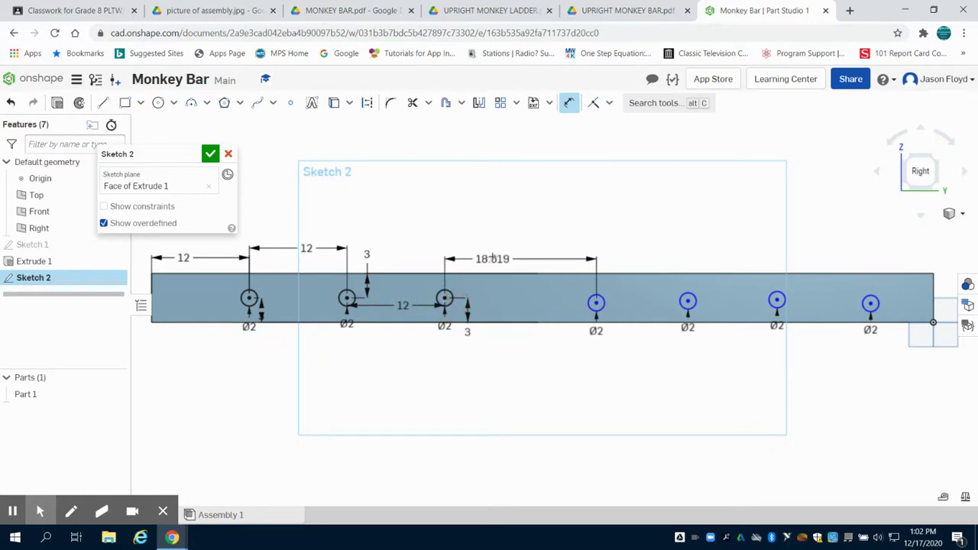
{"action": "left_click", "coordinate": [493, 257]}
{"action": "key", "text": "Return"}
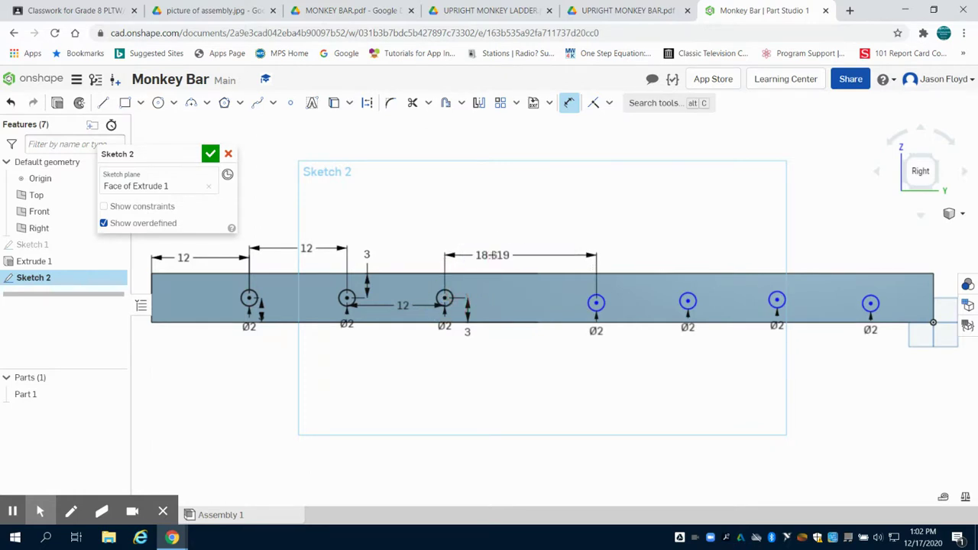
Set the fourth hole 3 inches below the top edge.
{"action": "left_click", "coordinate": [541, 302]}
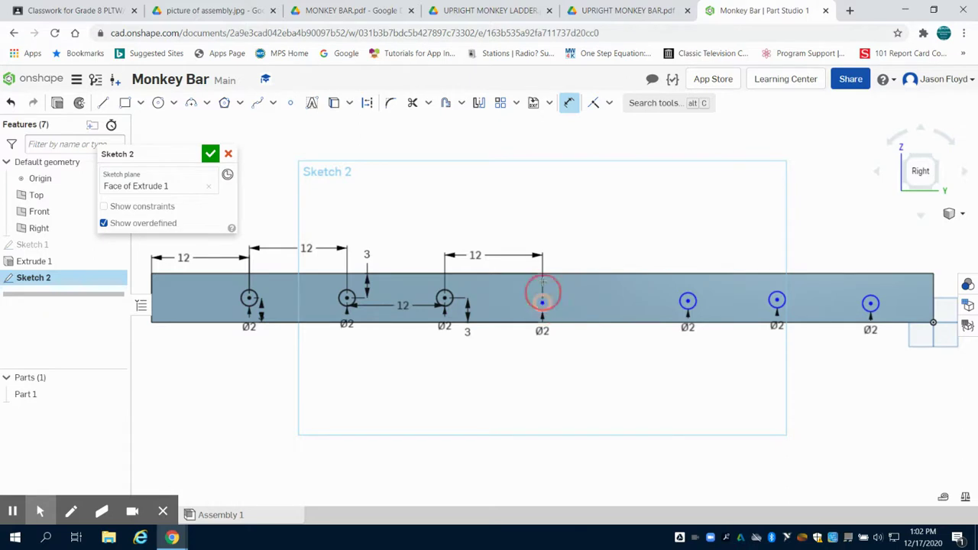
{"action": "left_click", "coordinate": [551, 272]}
{"action": "left_click", "coordinate": [550, 280]}
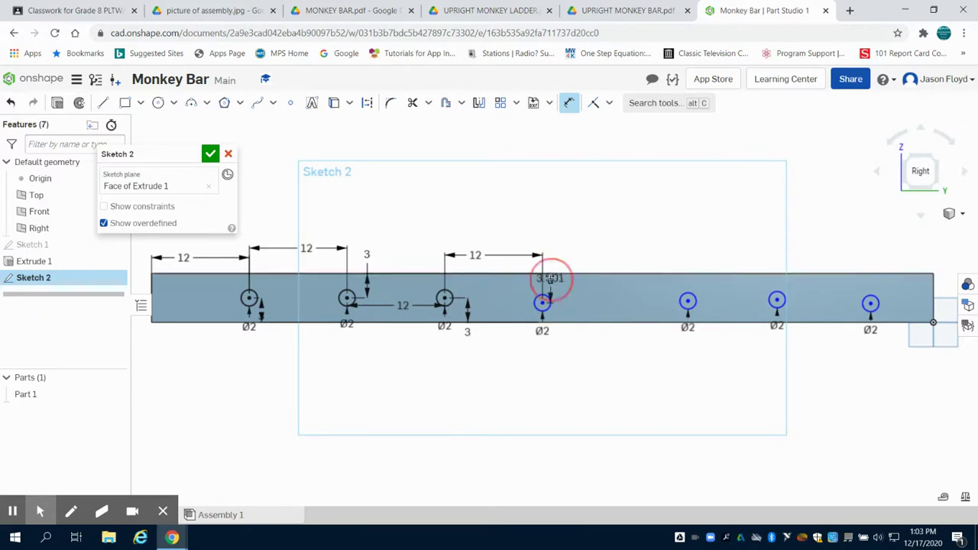
{"action": "type", "text": "3.601184"}
{"action": "key", "text": "Return"}
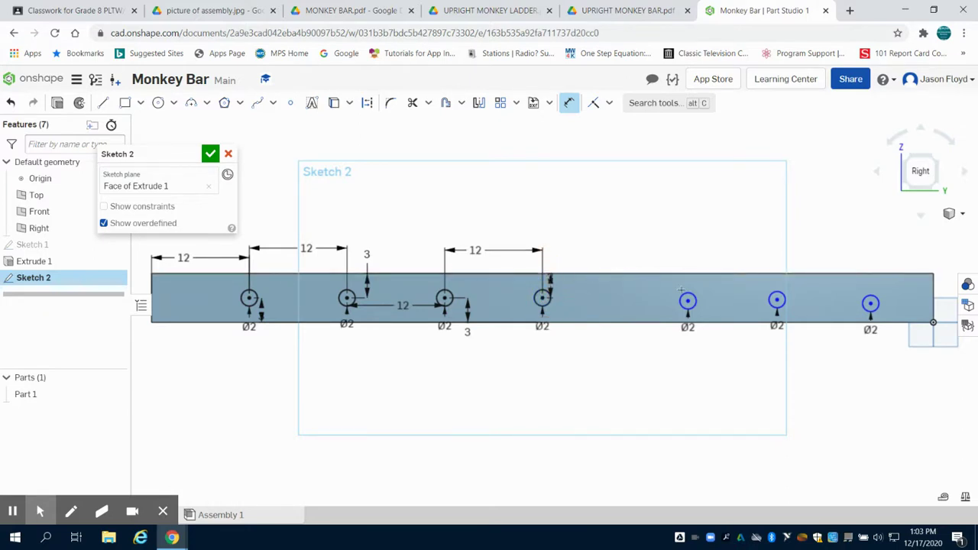
{"action": "left_click", "coordinate": [687, 301]}
{"action": "left_click", "coordinate": [542, 298]}
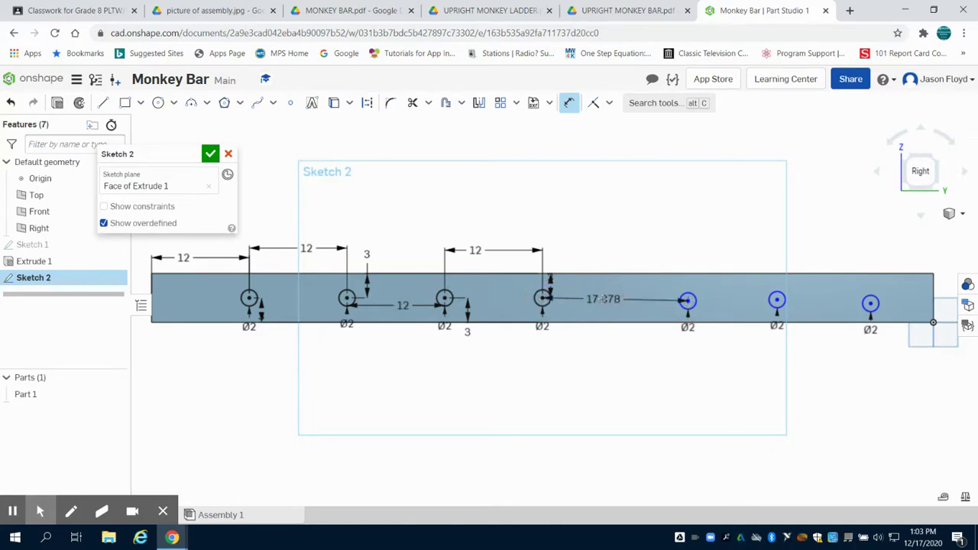
Place the fifth hole 12 inches from the fourth and 3 inches below the top edge.
{"action": "left_click", "coordinate": [603, 299]}
{"action": "type", "text": "12"}
{"action": "key", "text": "Return"}
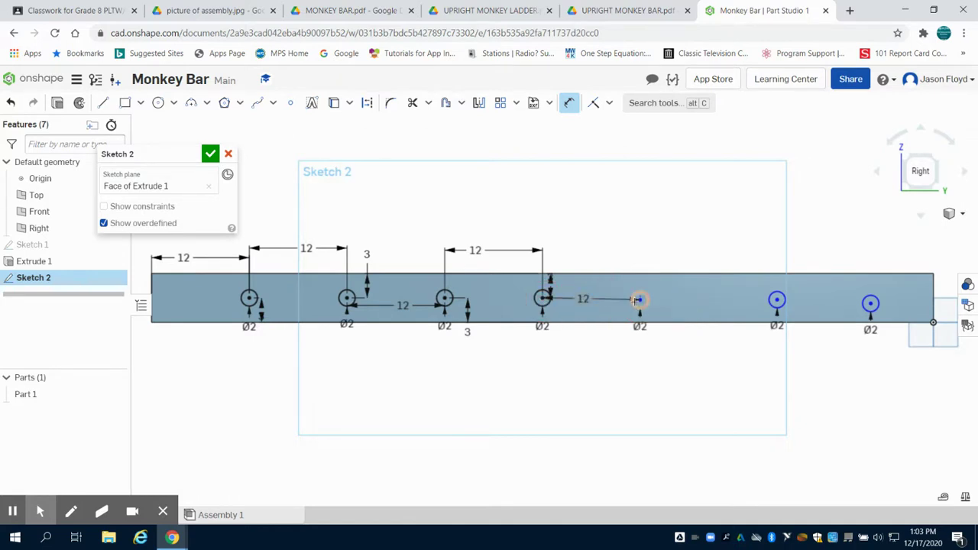
{"action": "left_click", "coordinate": [639, 299]}
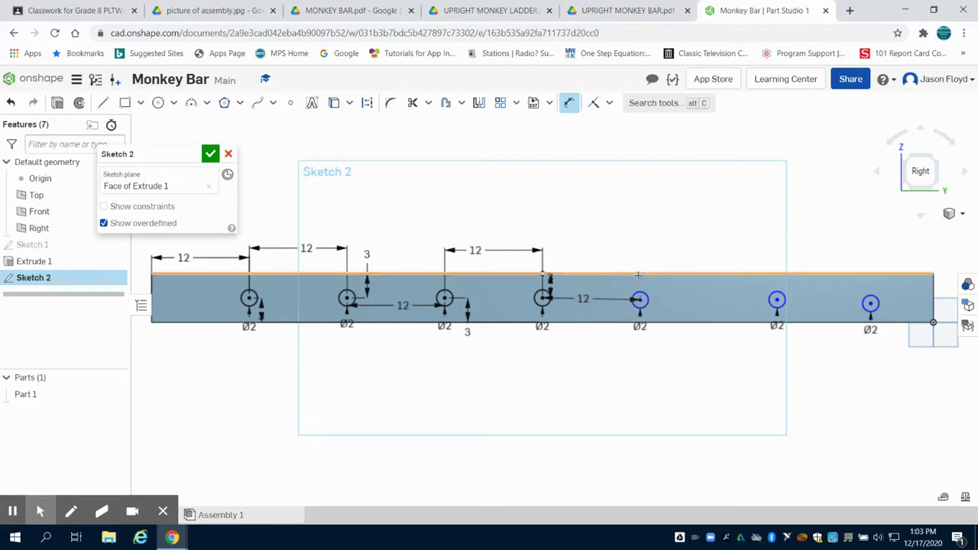
{"action": "left_click", "coordinate": [640, 267]}
{"action": "left_click", "coordinate": [640, 248]}
{"action": "key", "text": "Return"}
{"action": "type", "text": "3"}
{"action": "key", "text": "Return"}
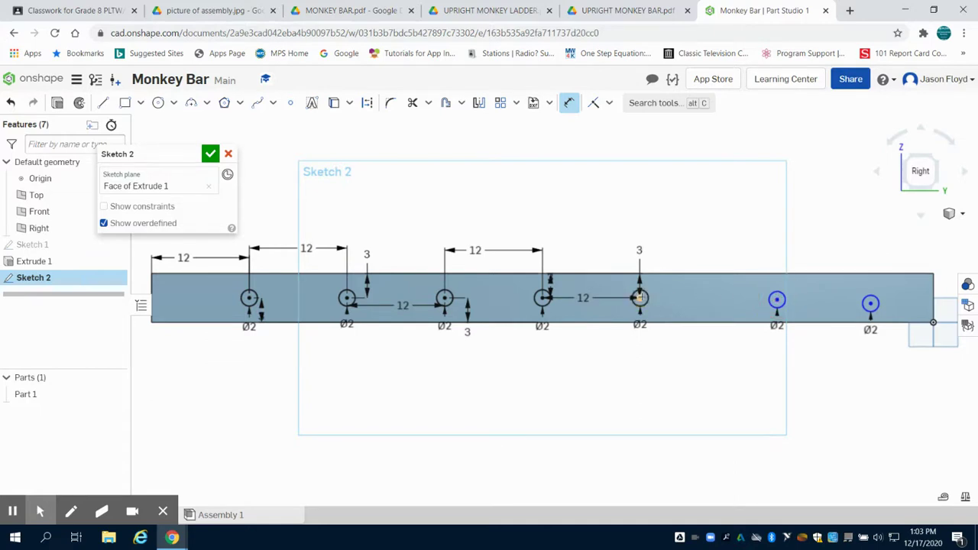
Place the sixth hole 12 inches from the fifth and 3 inches below the top edge.
{"action": "left_click", "coordinate": [640, 298]}
{"action": "left_click", "coordinate": [705, 295]}
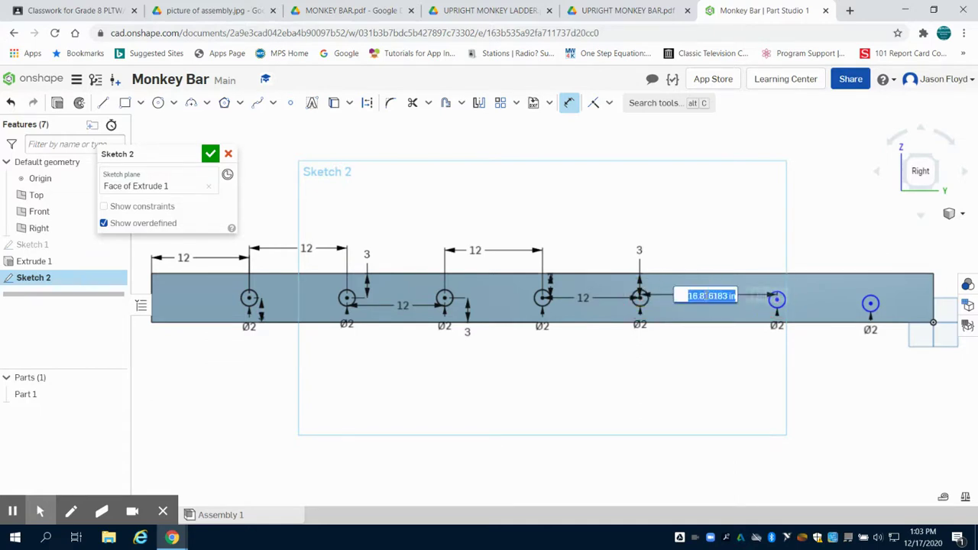
{"action": "type", "text": "12"}
{"action": "key", "text": "Return"}
{"action": "left_click", "coordinate": [736, 299]}
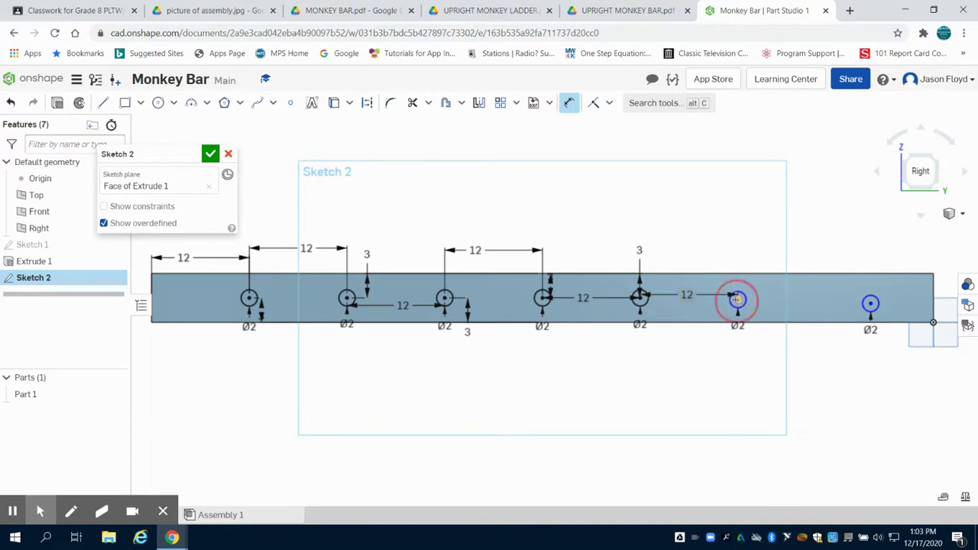
{"action": "left_click", "coordinate": [737, 275]}
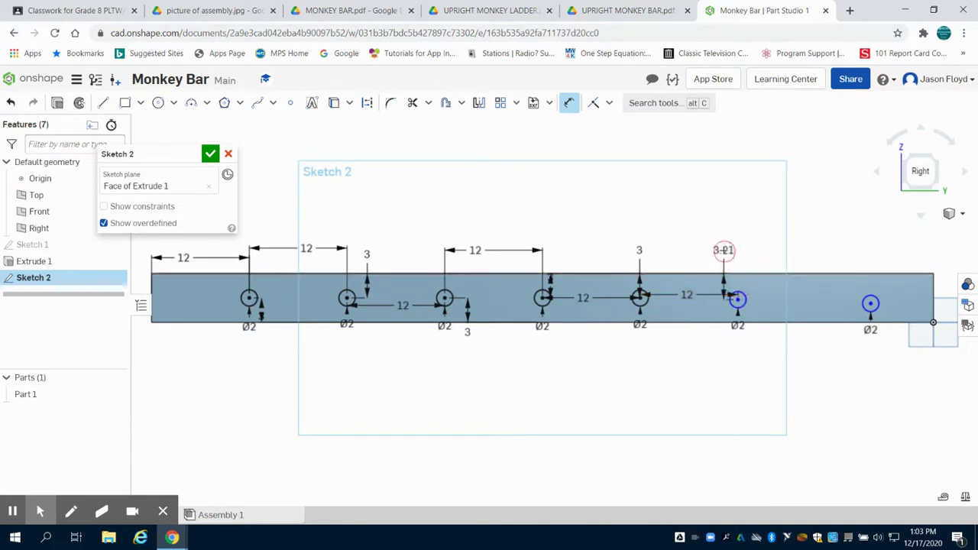
{"action": "left_click", "coordinate": [724, 255]}
{"action": "type", "text": "3"}
{"action": "key", "text": "Return"}
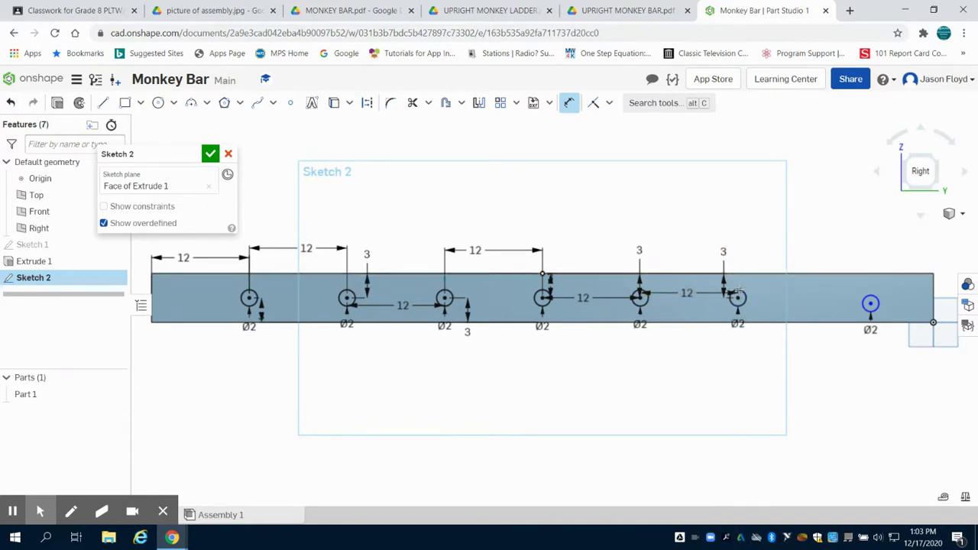
Place the seventh hole 12 inches from the sixth and 3 inches below the top edge.
{"action": "left_click", "coordinate": [738, 297]}
{"action": "left_click", "coordinate": [870, 303]}
{"action": "left_click", "coordinate": [798, 344]}
{"action": "type", "text": "12"}
{"action": "key", "text": "Return"}
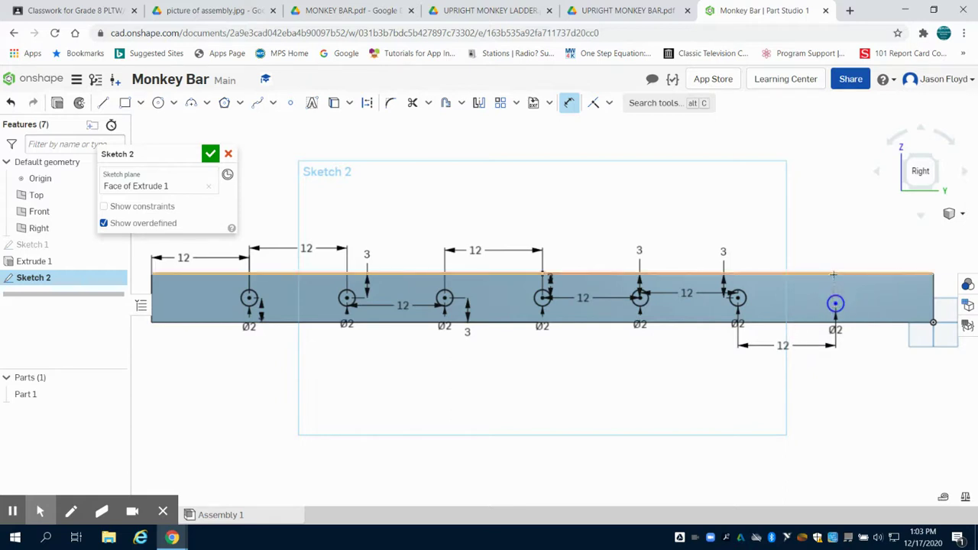
{"action": "left_click", "coordinate": [832, 274]}
{"action": "left_click", "coordinate": [831, 255]}
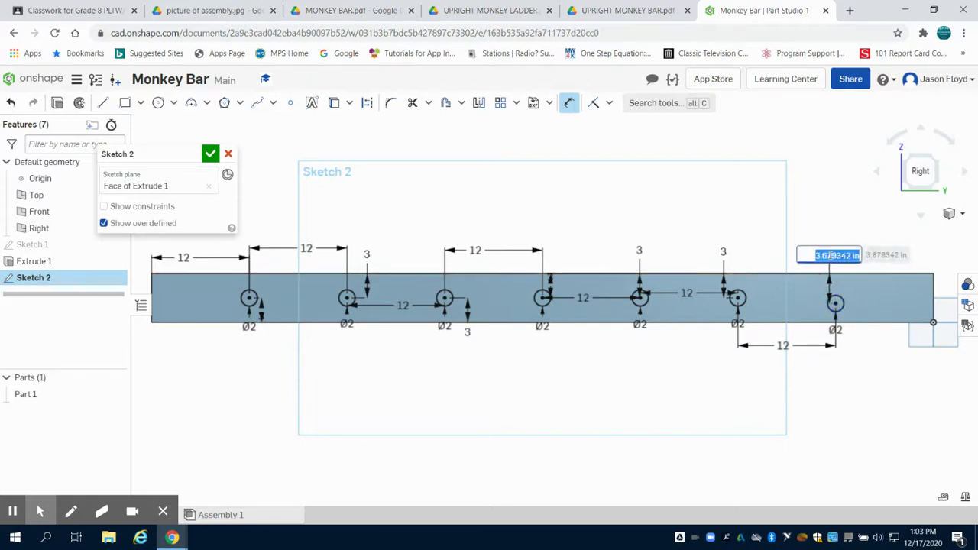
{"action": "type", "text": "3"}
{"action": "key", "text": "Return"}
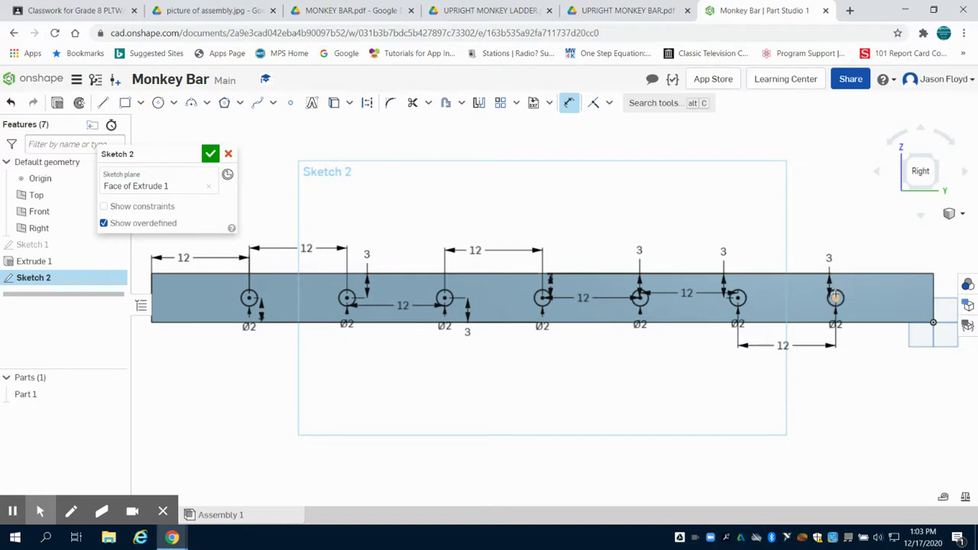
Dimension the last hole 12 inches from the beam's right end.
{"action": "left_click", "coordinate": [932, 287]}
{"action": "left_click", "coordinate": [902, 243]}
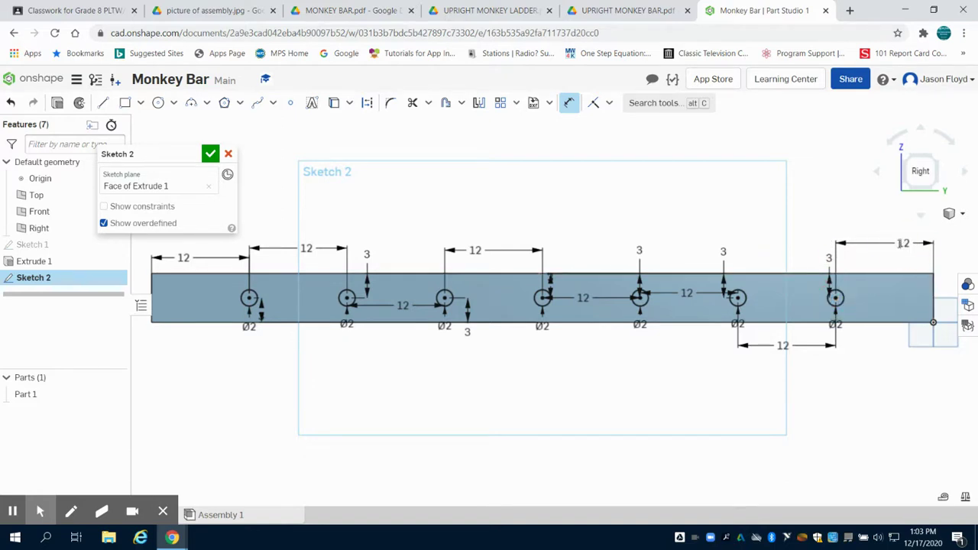
{"action": "key", "text": "Return"}
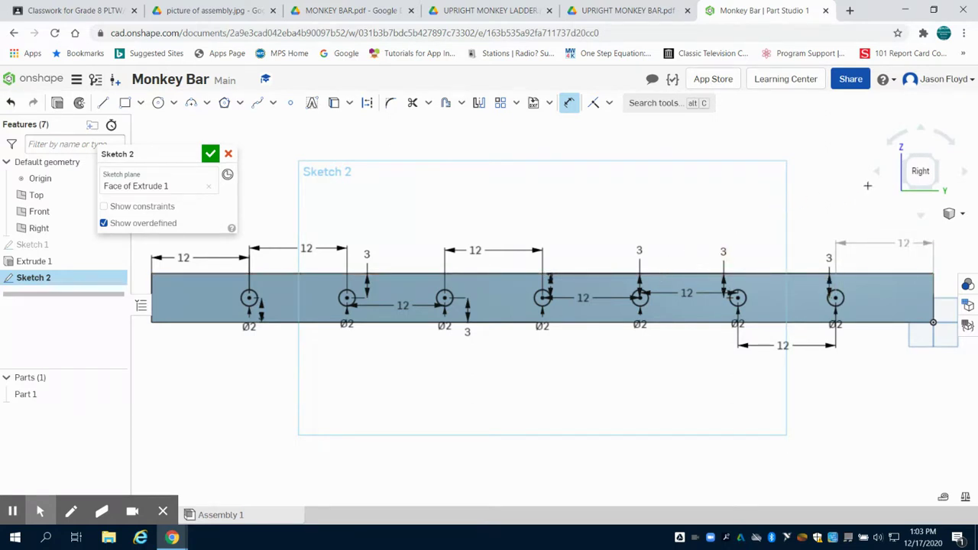
{"action": "left_click", "coordinate": [59, 104]}
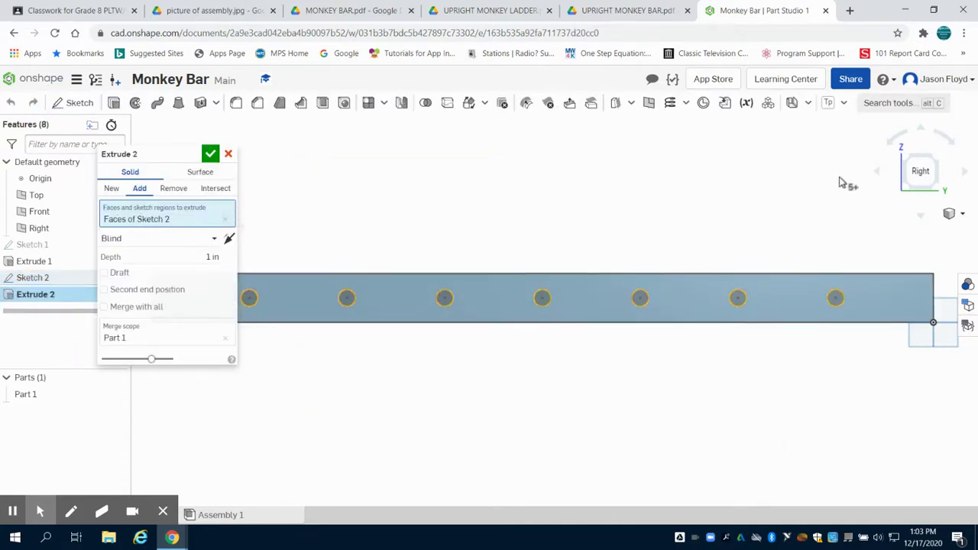
Cut the seven circles through the beam with a Remove extrude and orbit to inspect the holes.
{"action": "left_click", "coordinate": [932, 162]}
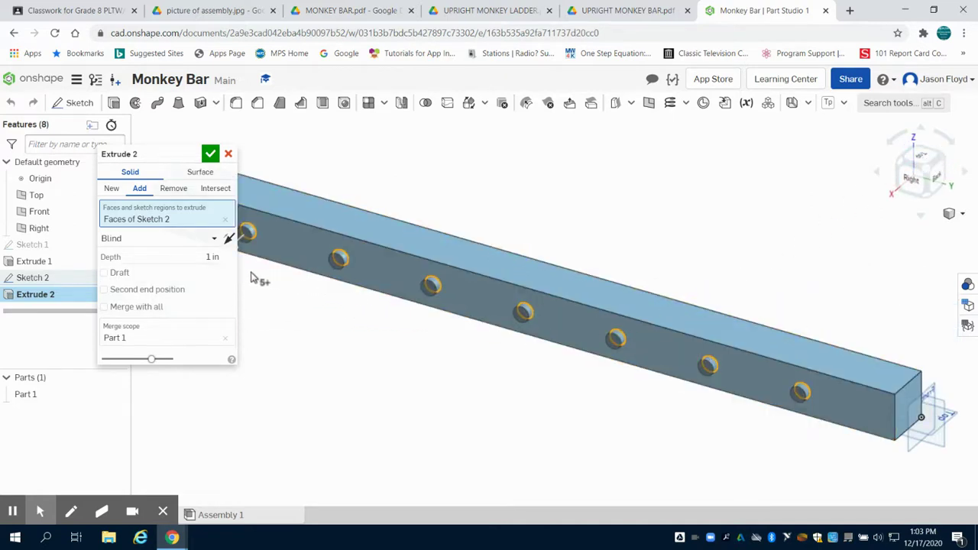
{"action": "left_click", "coordinate": [178, 195]}
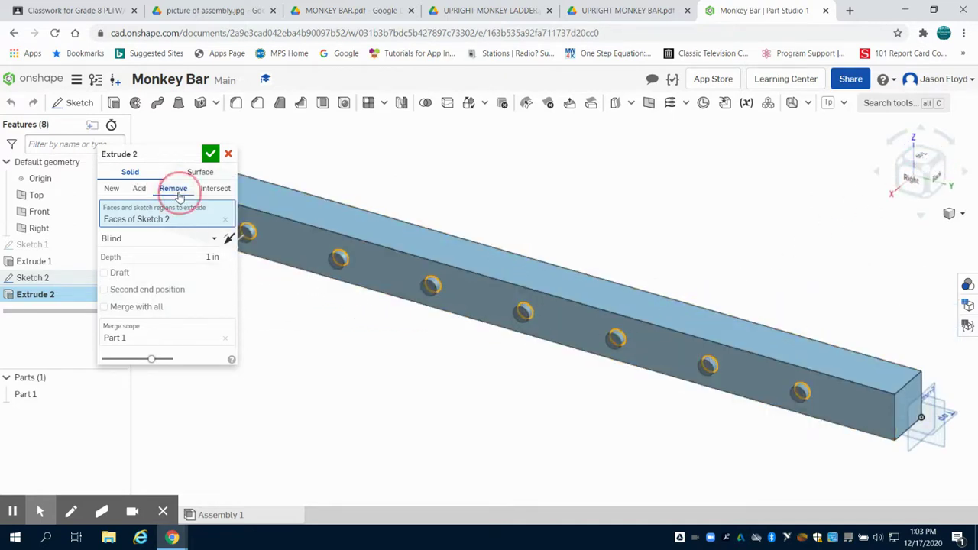
{"action": "left_click", "coordinate": [211, 257]}
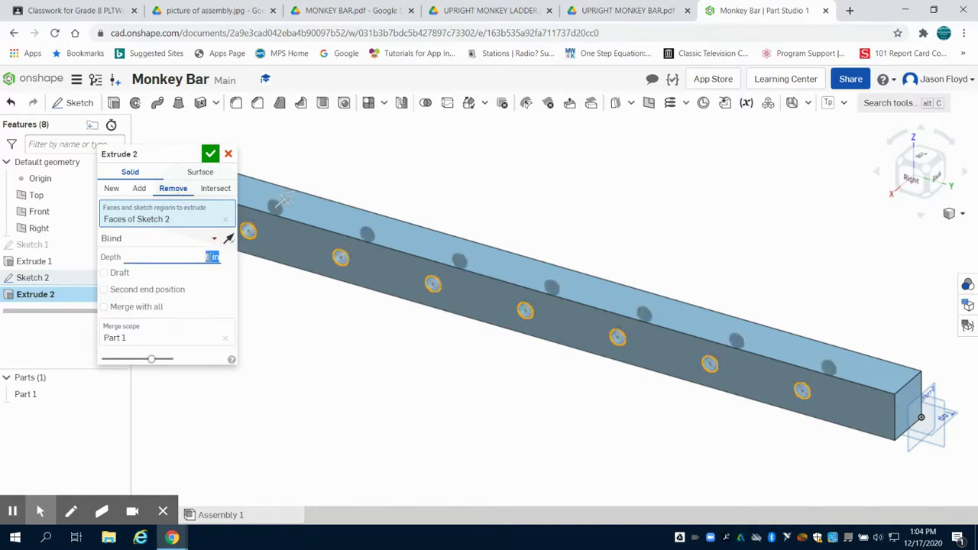
{"action": "left_click", "coordinate": [210, 153]}
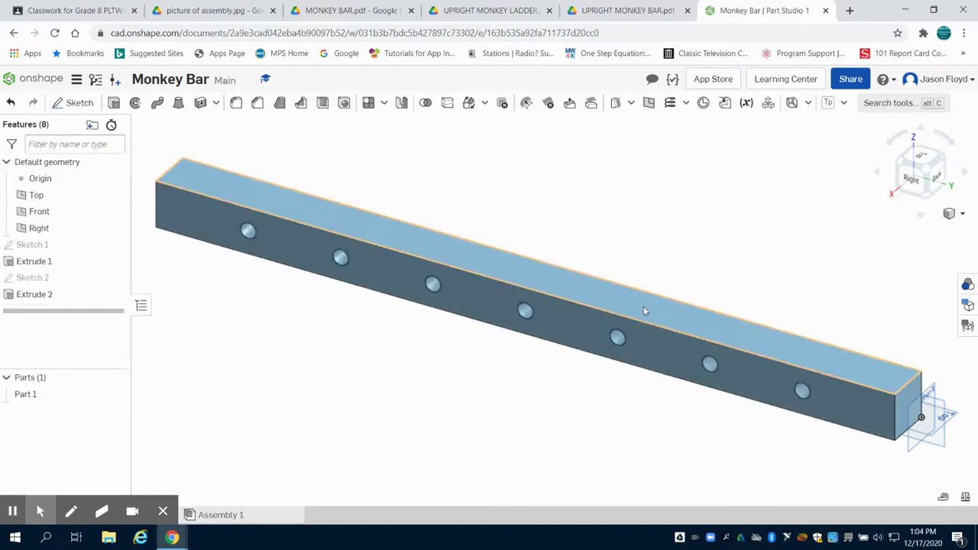
{"action": "mouse_move", "coordinate": [677, 257]}
{"action": "right_mouse_down"}
{"action": "mouse_move", "coordinate": [713, 215]}
{"action": "mouse_move", "coordinate": [673, 240]}
{"action": "mouse_move", "coordinate": [674, 252]}
{"action": "right_mouse_up"}
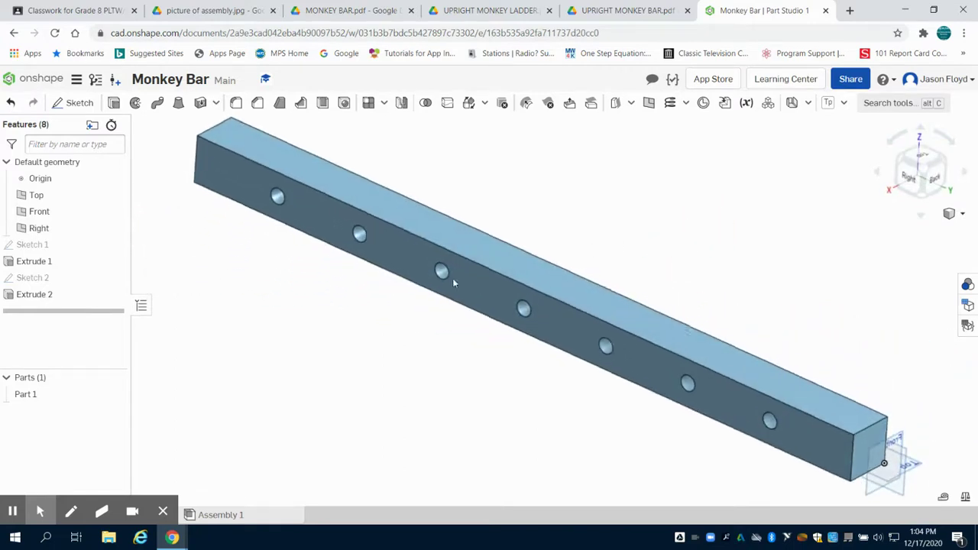
{"action": "left_click", "coordinate": [214, 11]}
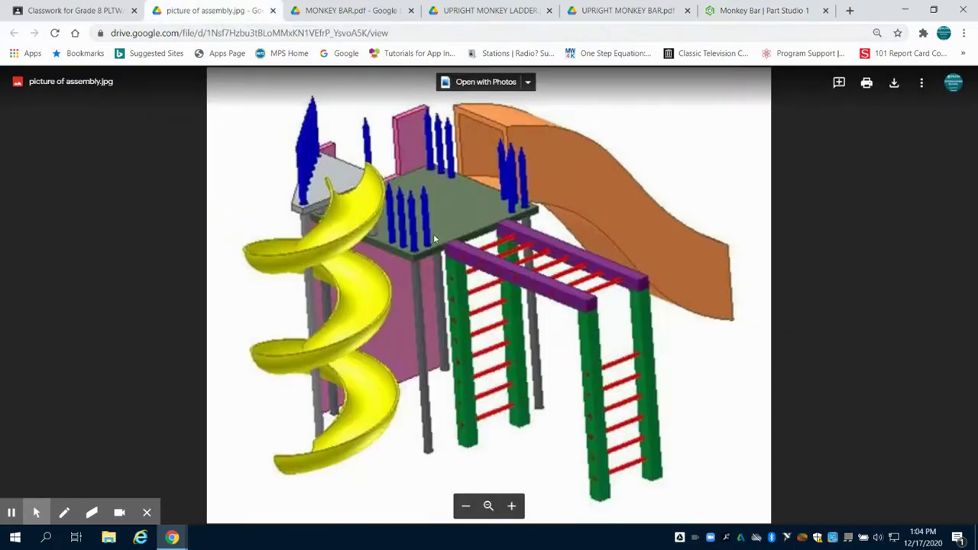